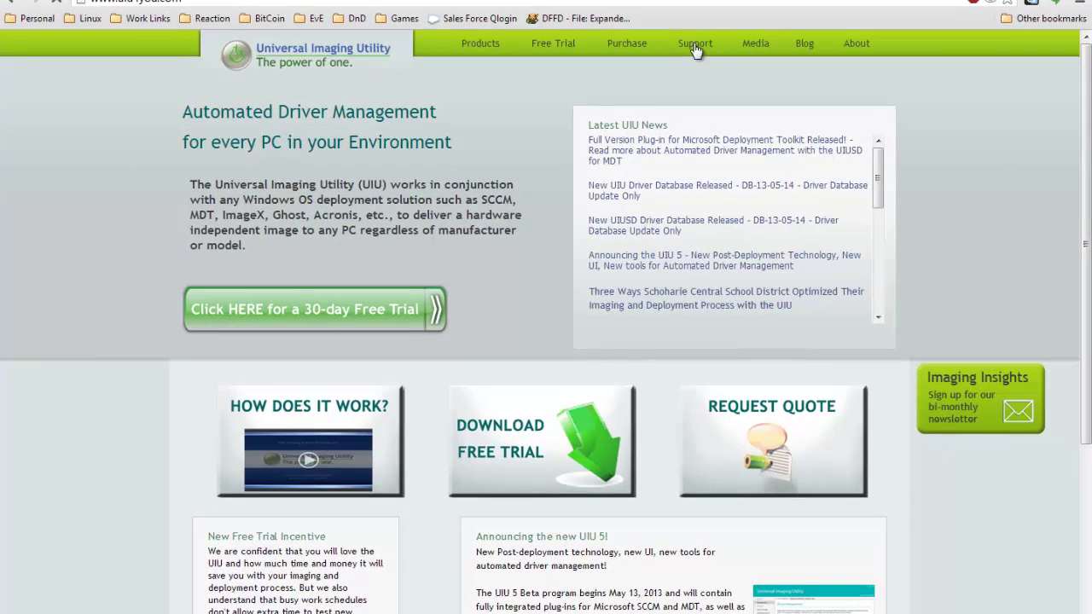
- Go through the site's Support section to the UIUSD Support Request form
{"action": "left_click", "coordinate": [695, 47]}
{"action": "scroll", "coordinate": [550, 382], "scroll_direction": "down", "scroll_amount": 3}
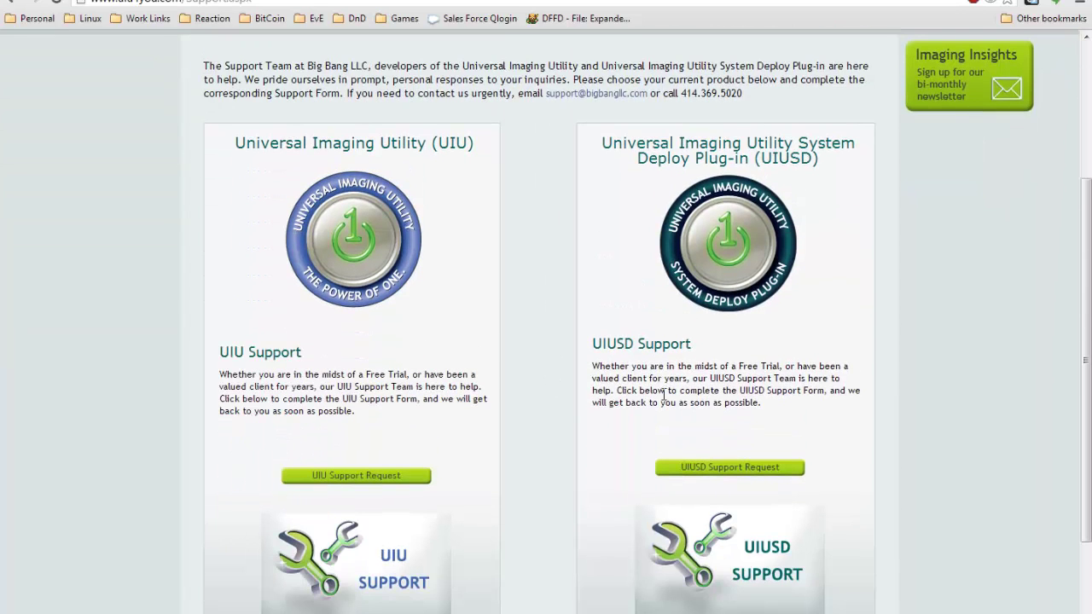
{"action": "left_click", "coordinate": [712, 469]}
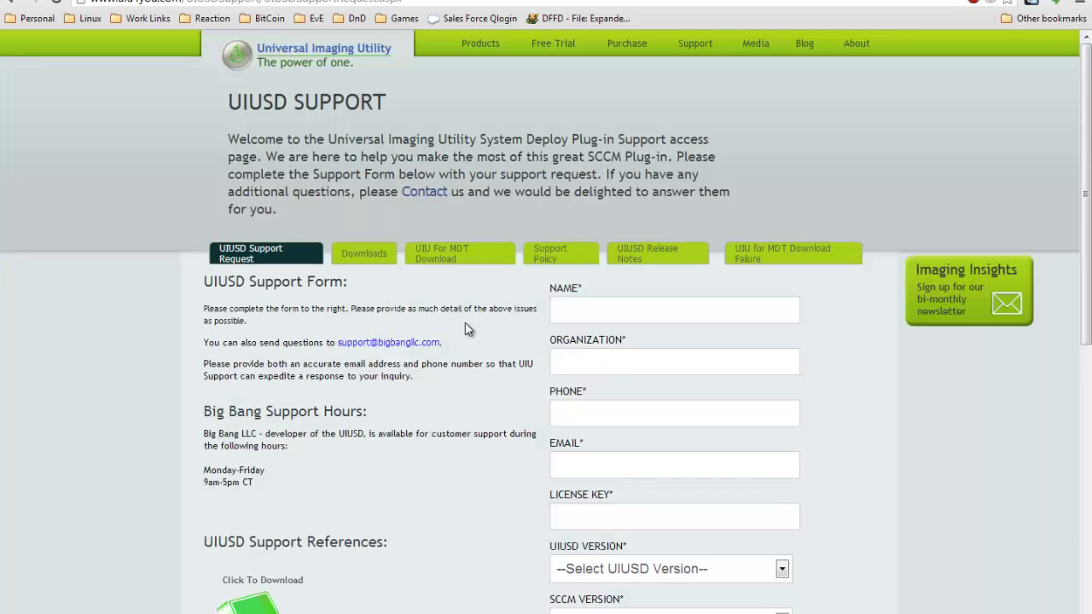
- Switch to the UIU For MDT Download tab to bring up the UIUSD for MDT Free Trial page
{"action": "left_click", "coordinate": [449, 257]}
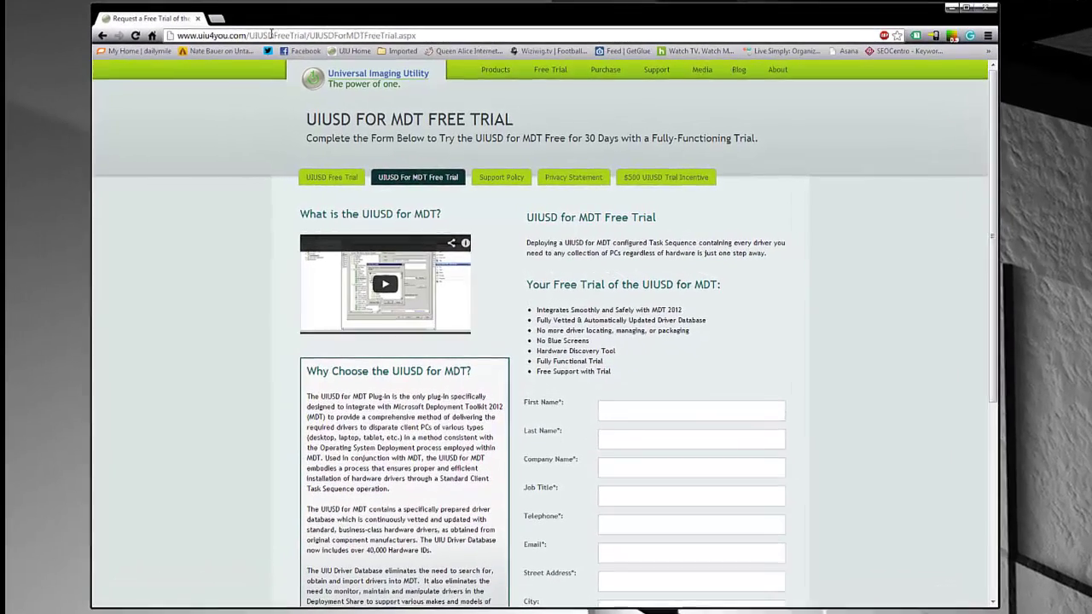
- Highlight the FreeTrial page address and scroll through the 30-day trial sign-up form
{"action": "left_click_drag", "start_coordinate": [270, 35], "coordinate": [417, 35]}
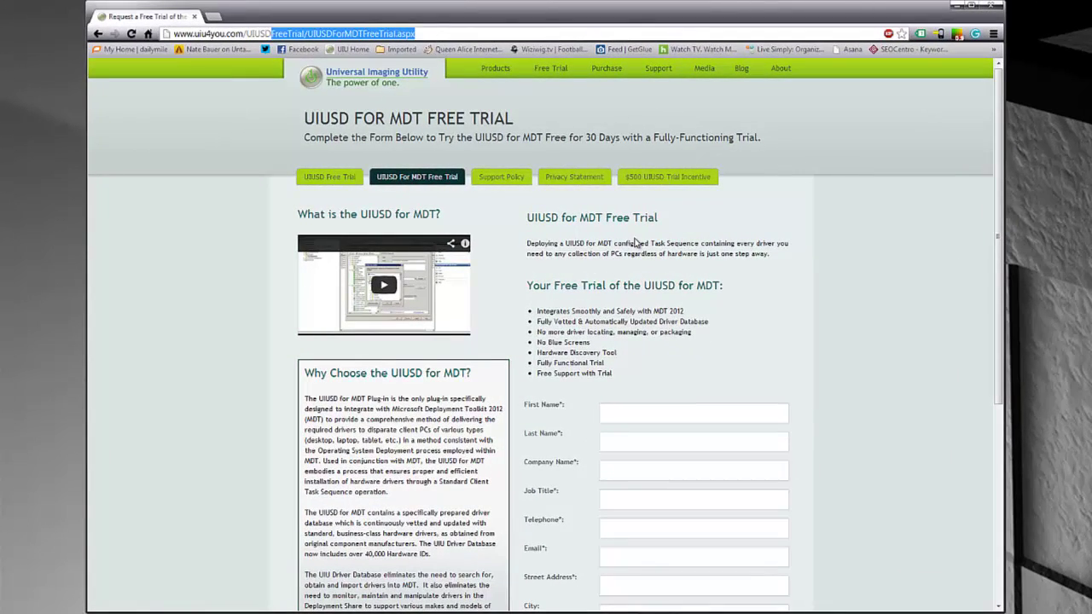
{"action": "left_click", "coordinate": [824, 334]}
{"action": "scroll", "coordinate": [820, 341], "scroll_direction": "down", "scroll_amount": 4}
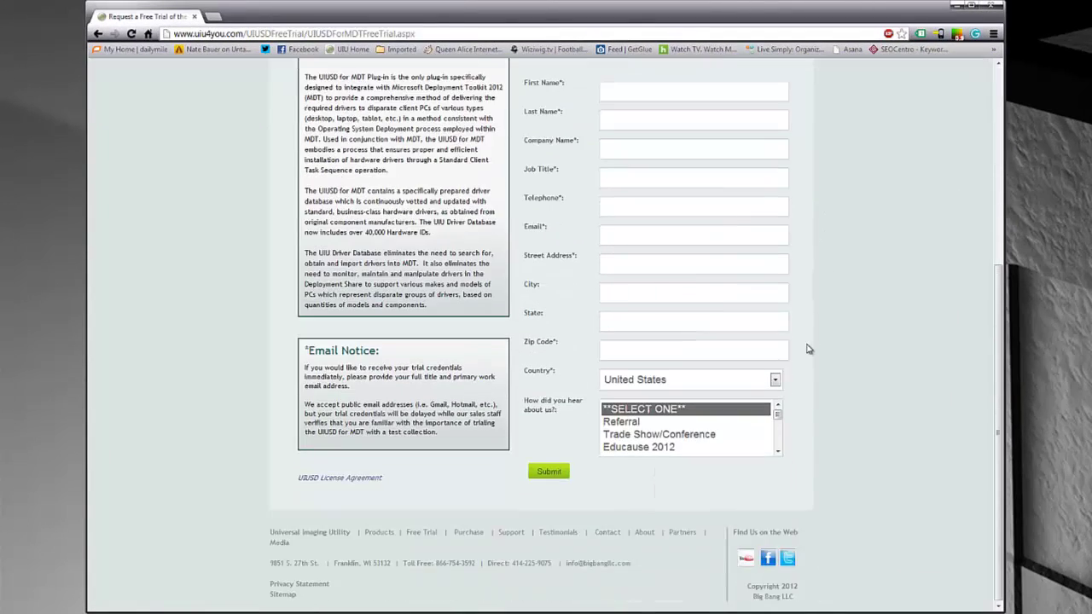
{"action": "scroll", "coordinate": [809, 349], "scroll_direction": "up", "scroll_amount": 4}
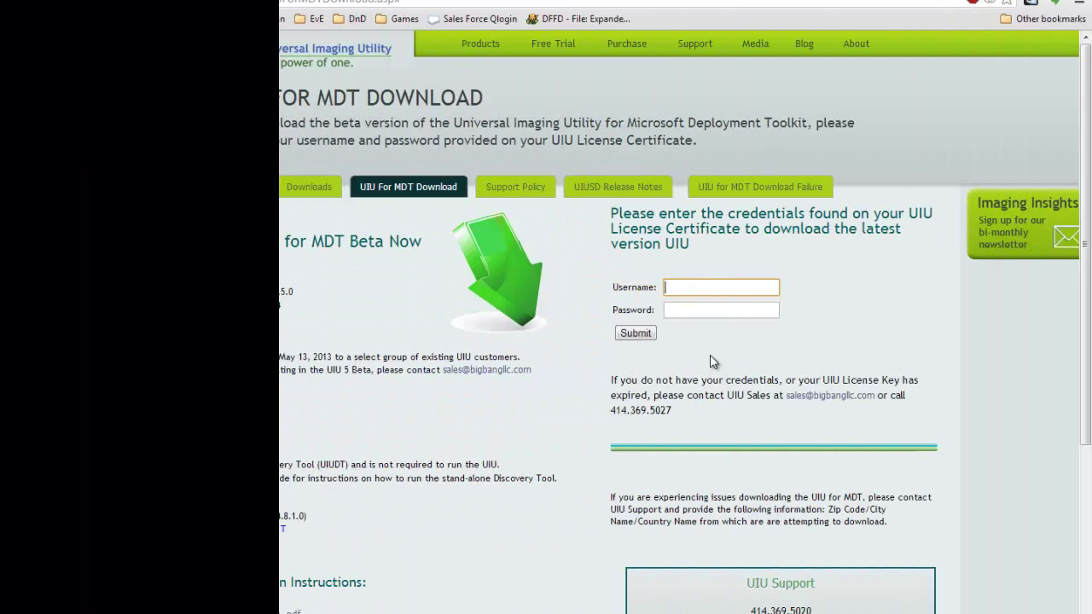
- Enter the license certificate's username and password on the UIU for MDT download page
{"action": "left_click", "coordinate": [700, 310]}
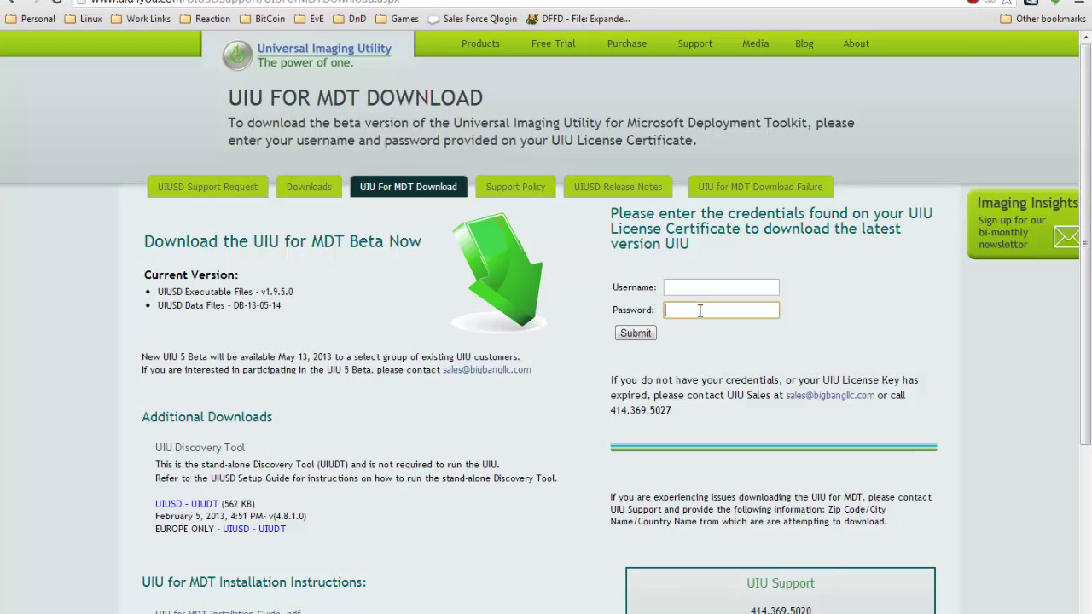
{"action": "left_click", "coordinate": [702, 285]}
{"action": "left_click", "coordinate": [699, 311]}
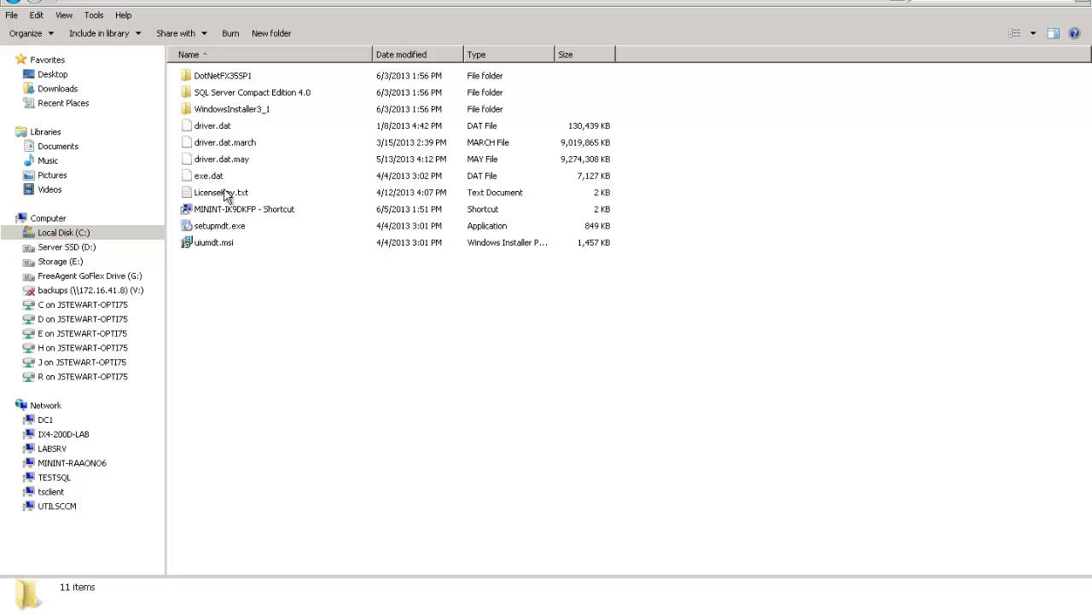
{"action": "left_click", "coordinate": [218, 243]}
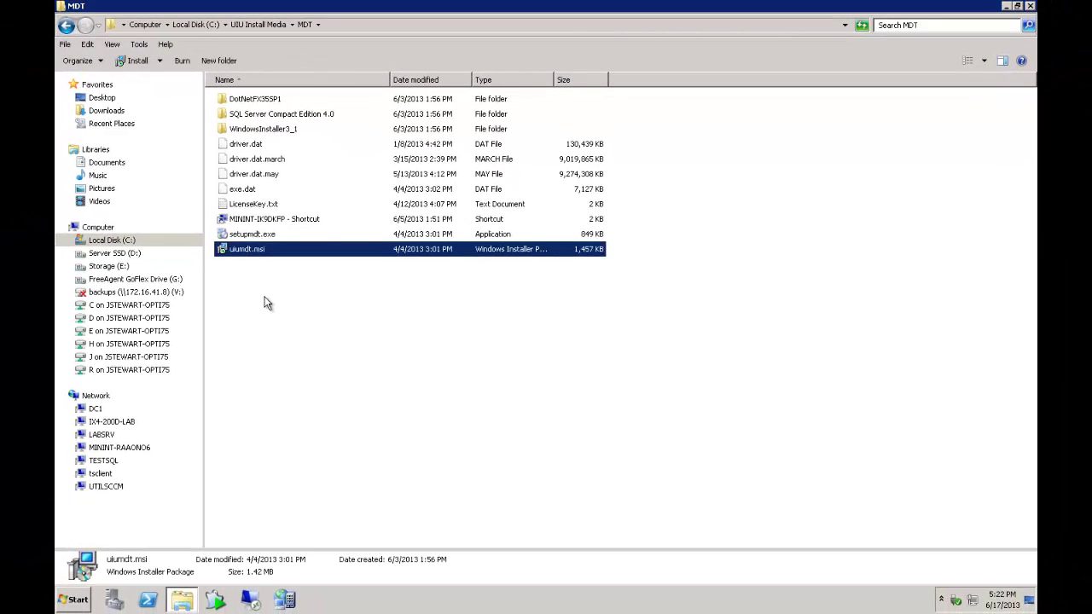
{"action": "left_click", "coordinate": [275, 235]}
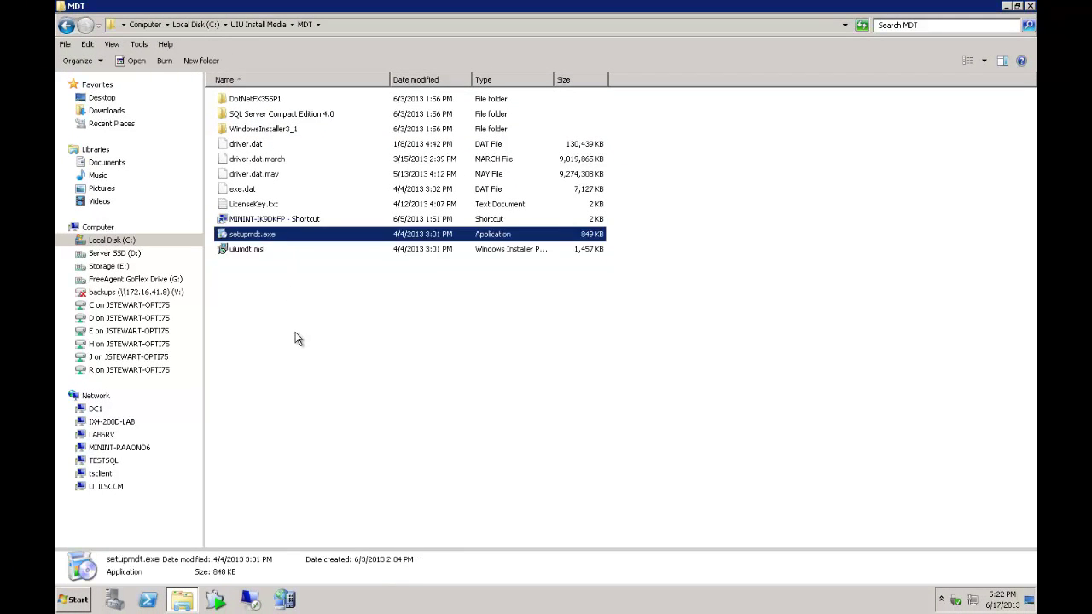
{"action": "left_click", "coordinate": [249, 145]}
{"action": "left_click", "coordinate": [254, 160]}
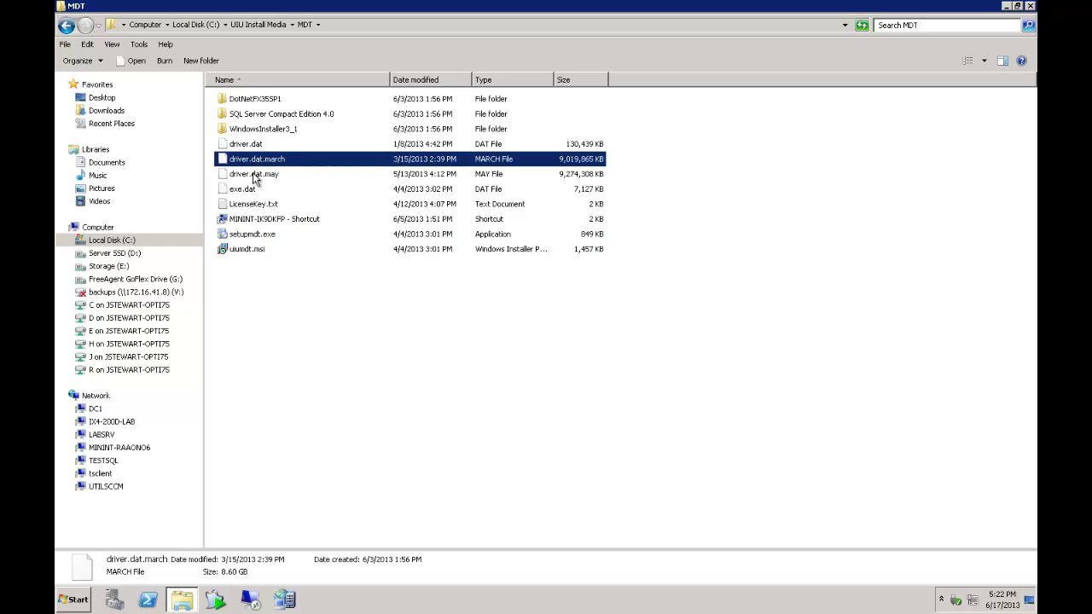
{"action": "left_click", "coordinate": [256, 175]}
{"action": "left_click", "coordinate": [256, 160]}
{"action": "left_click", "coordinate": [255, 145]}
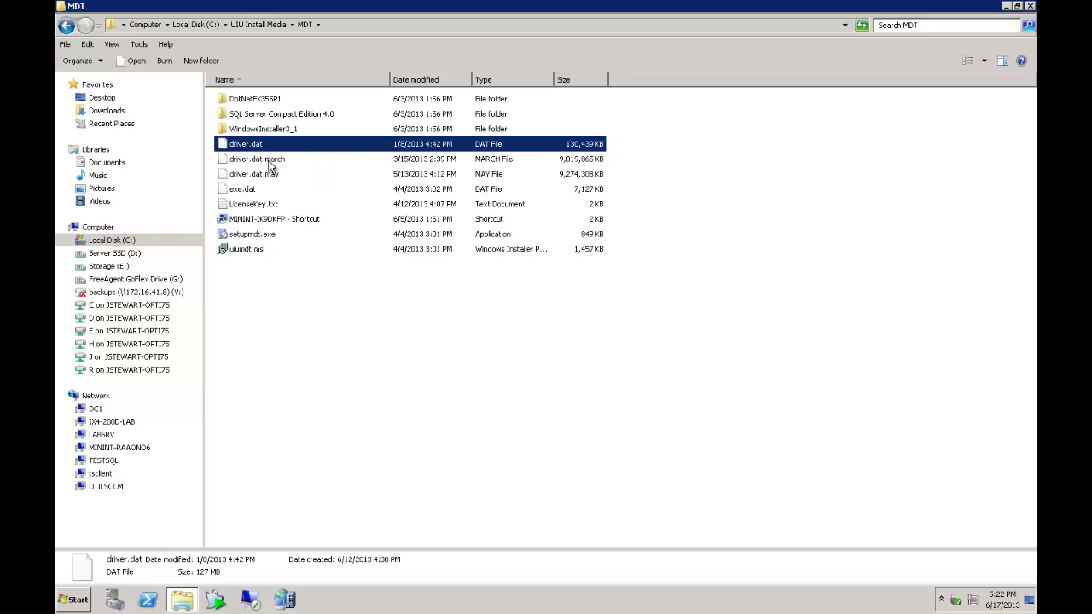
{"action": "key", "text": "Up"}
{"action": "key", "text": "Up"}
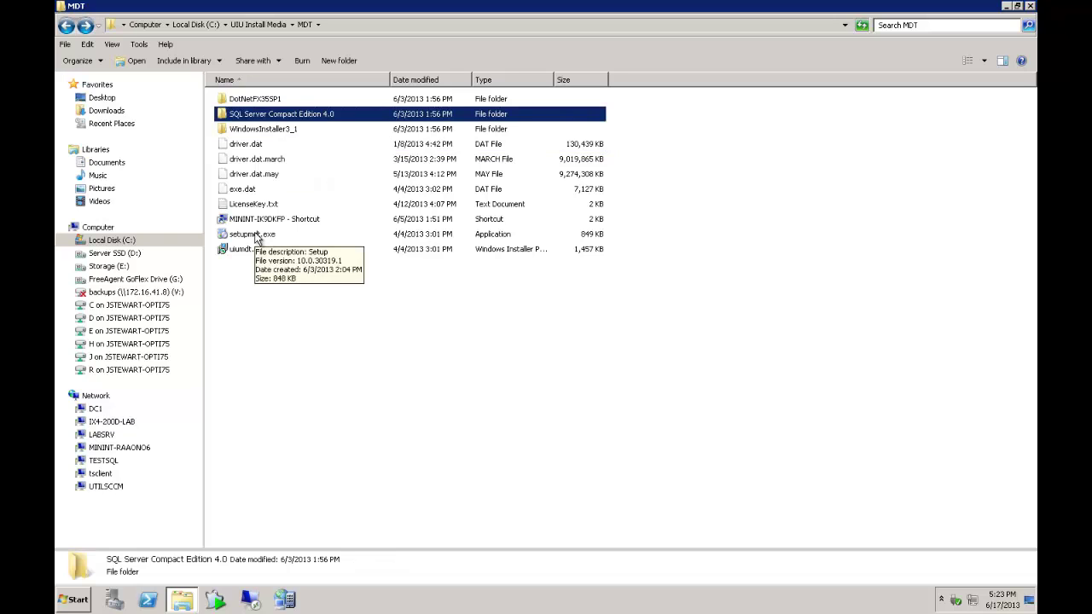
- Launch setupmdt.exe, agree to the license agreement, and start installing the plug-in
{"action": "double_click", "coordinate": [257, 237]}
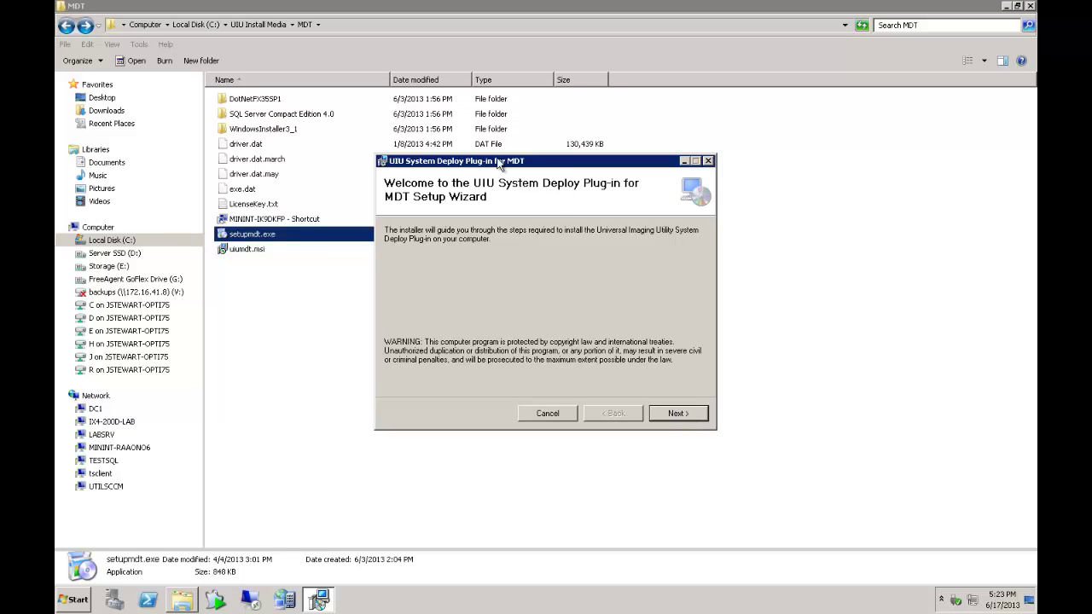
{"action": "left_click_drag", "start_coordinate": [499, 161], "coordinate": [459, 151]}
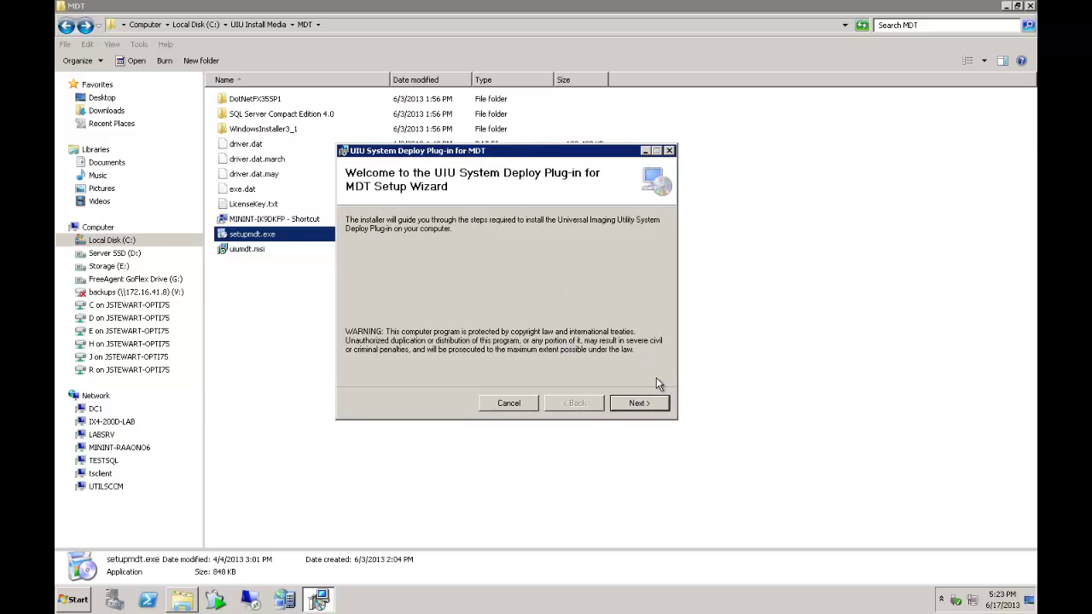
{"action": "left_click", "coordinate": [636, 403]}
{"action": "left_click", "coordinate": [484, 373]}
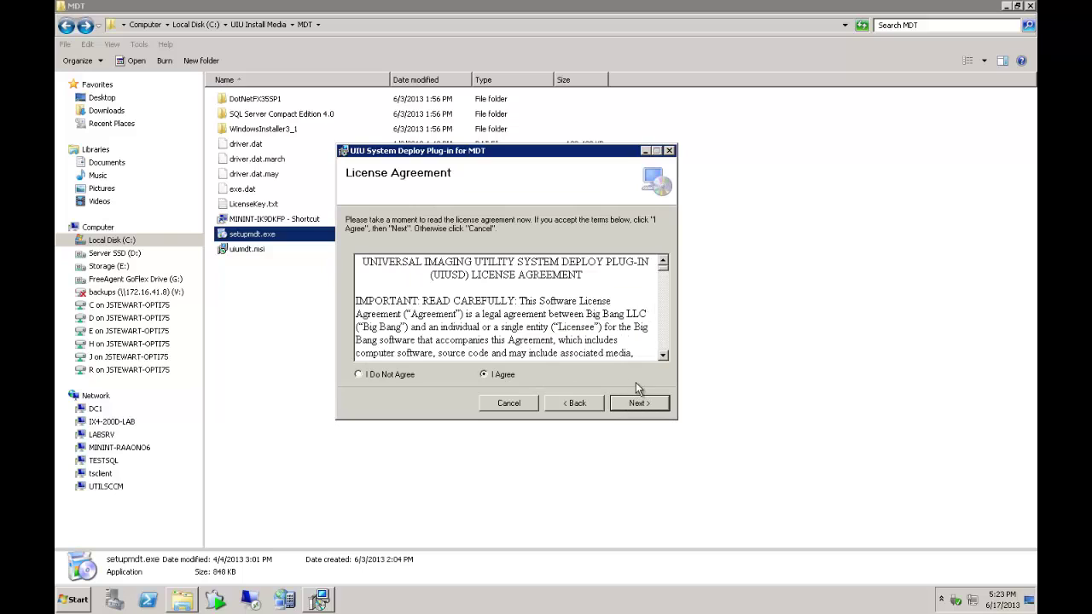
{"action": "left_click", "coordinate": [651, 404]}
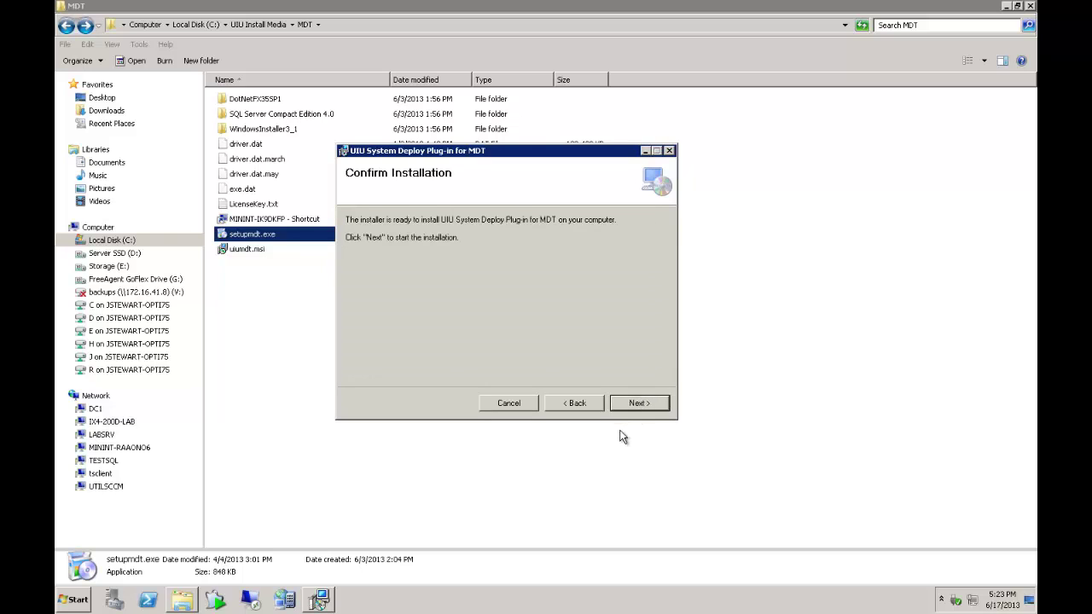
{"action": "left_click", "coordinate": [638, 404]}
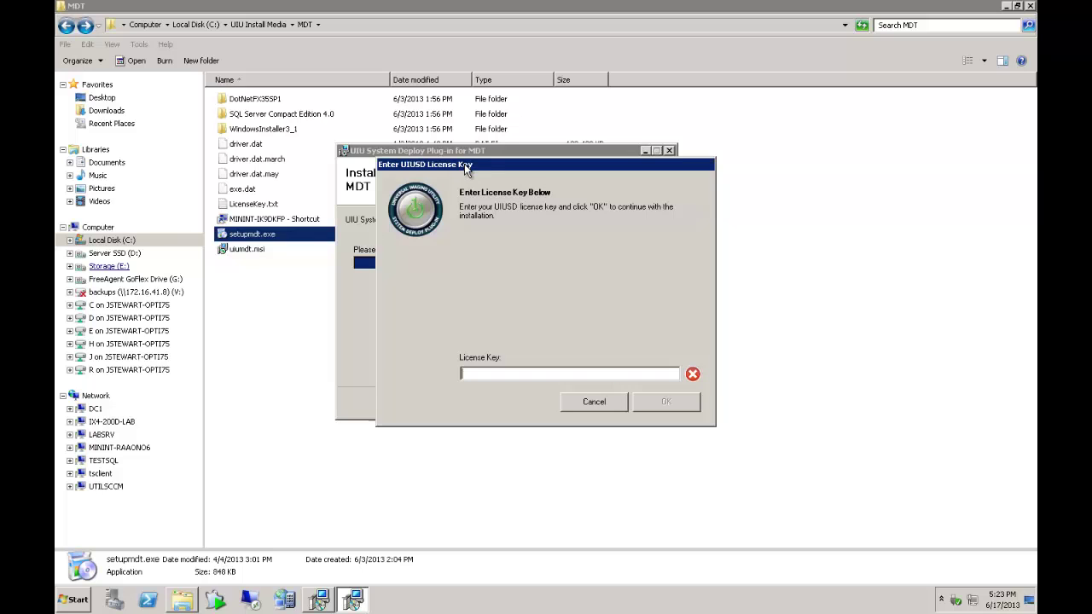
- Paste the UIUSD license key into the License Key field and submit it
{"action": "left_click_drag", "start_coordinate": [463, 164], "coordinate": [498, 138]}
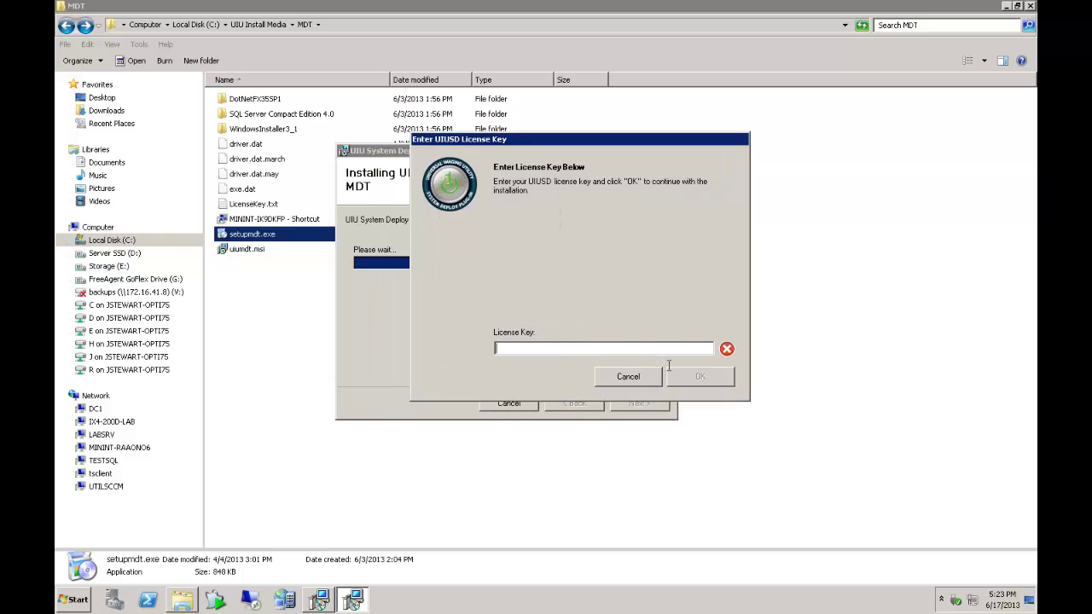
{"action": "key", "text": "ctrl+v"}
{"action": "left_click", "coordinate": [715, 382]}
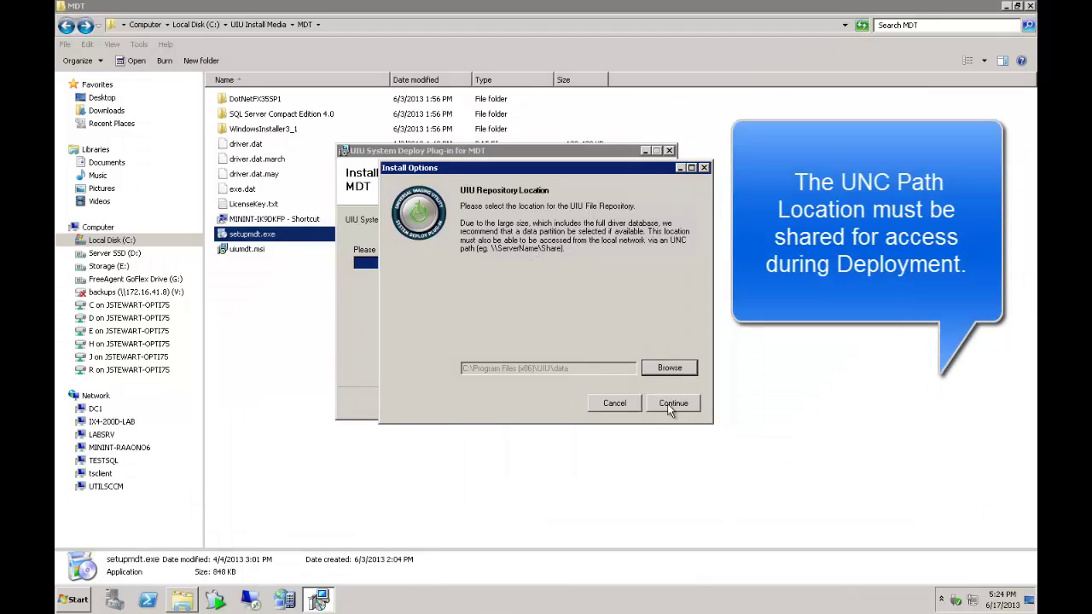
- Keep the C:\Program Files (x86)\UIU\data repository, finish installing, and close the installer
{"action": "left_click", "coordinate": [671, 407]}
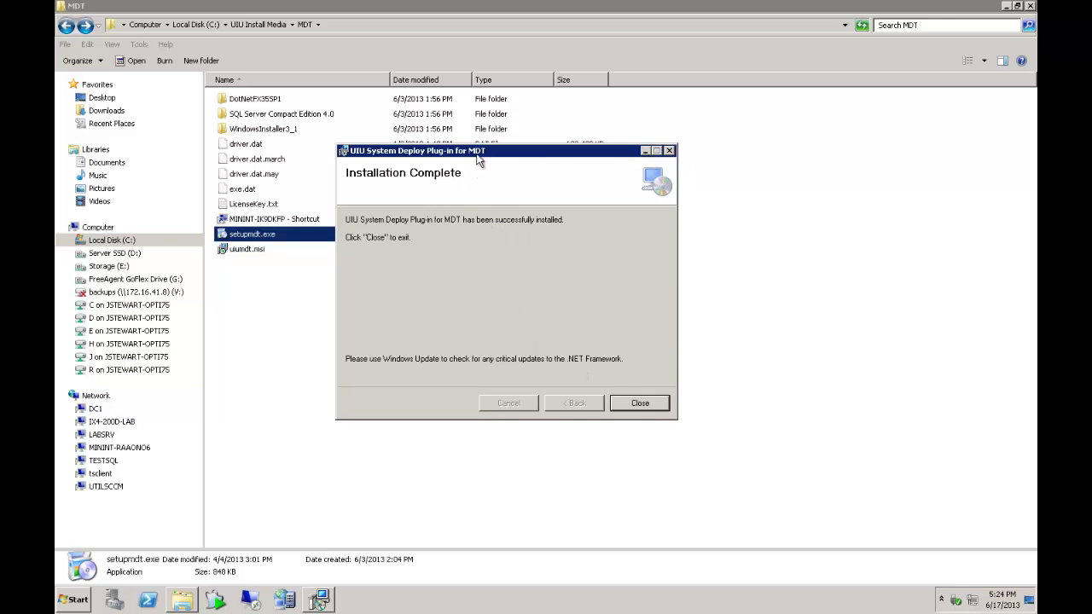
{"action": "left_click_drag", "start_coordinate": [474, 154], "coordinate": [511, 176]}
{"action": "left_click", "coordinate": [678, 425]}
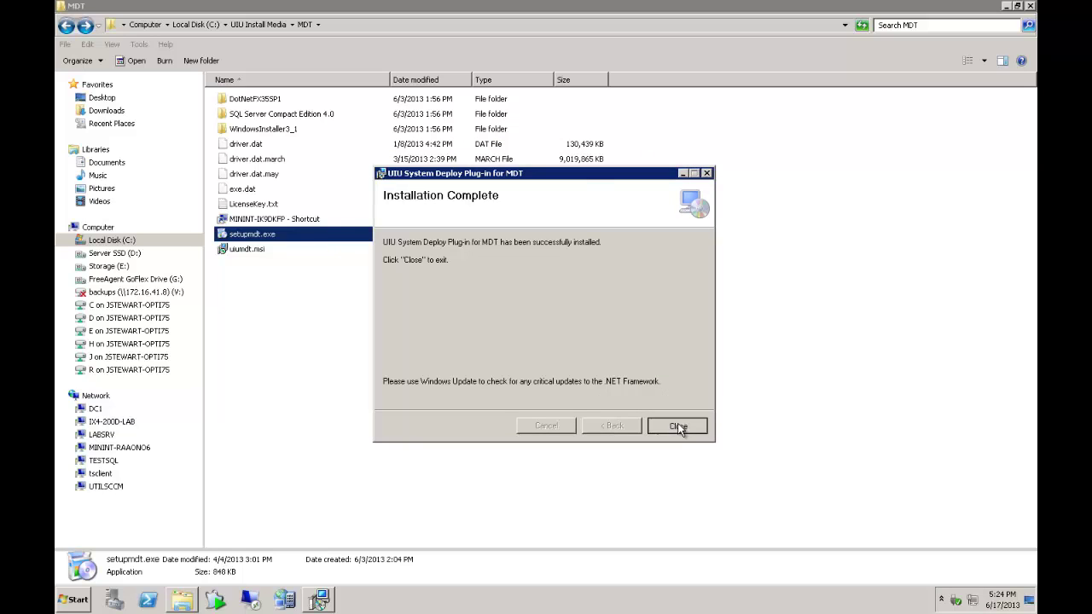
- Run Check For Updates from the UIU updater's notification-area icon
{"action": "left_click", "coordinate": [943, 600]}
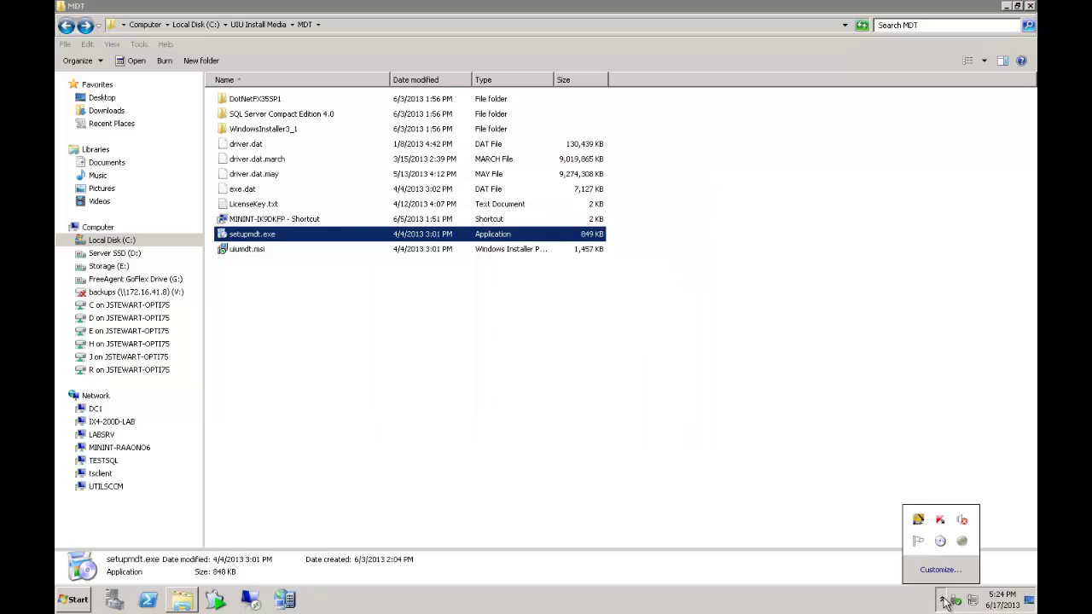
{"action": "right_click", "coordinate": [963, 543]}
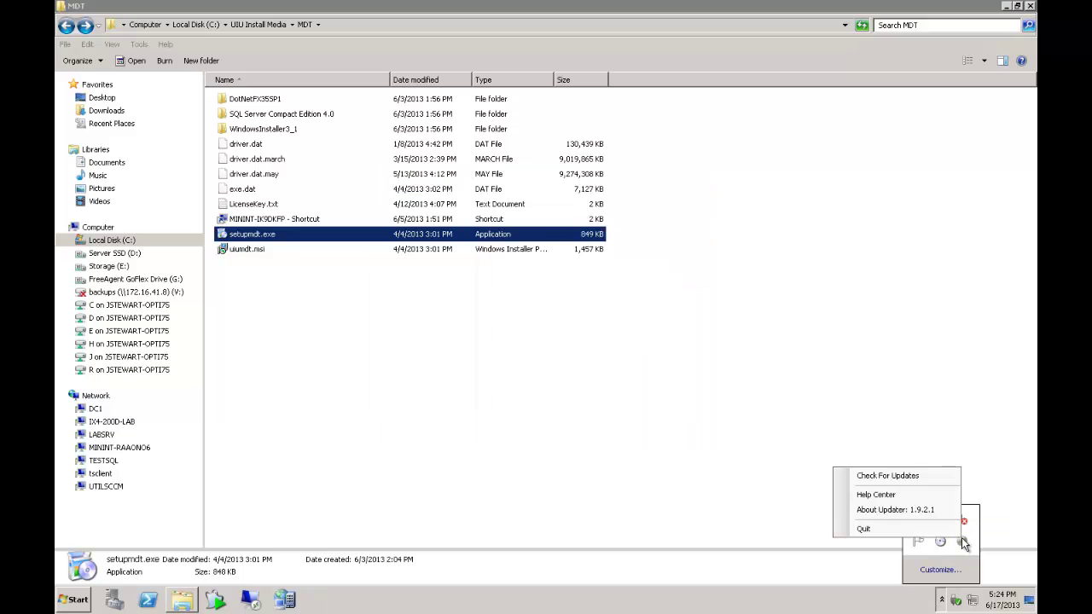
{"action": "left_click", "coordinate": [891, 476]}
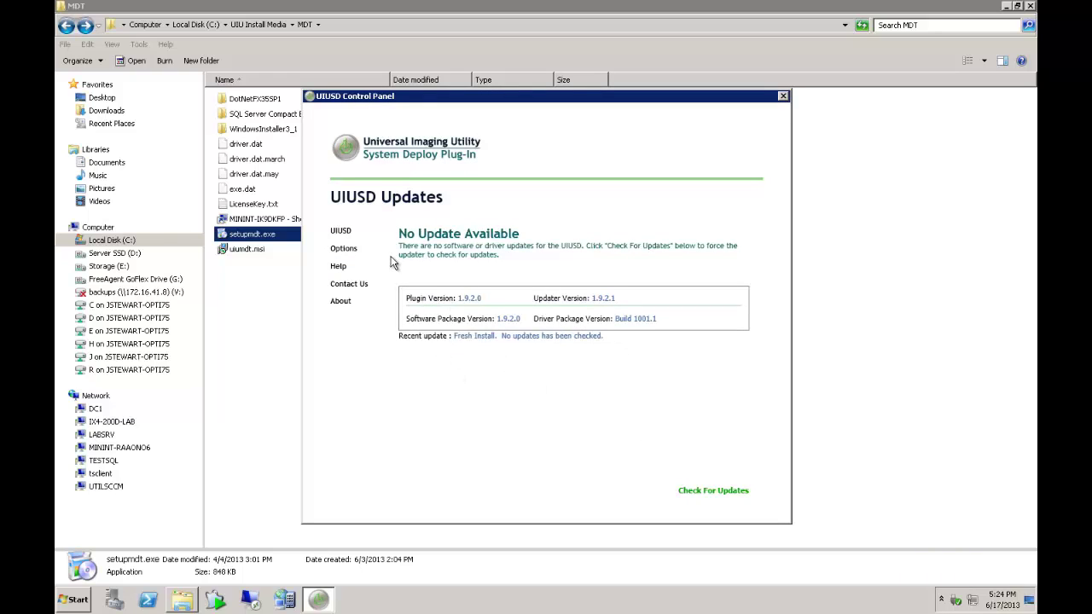
- Review the Options and Import UIU DAT pages, then close the Control Panel and minimize Explorer
{"action": "left_click", "coordinate": [343, 248]}
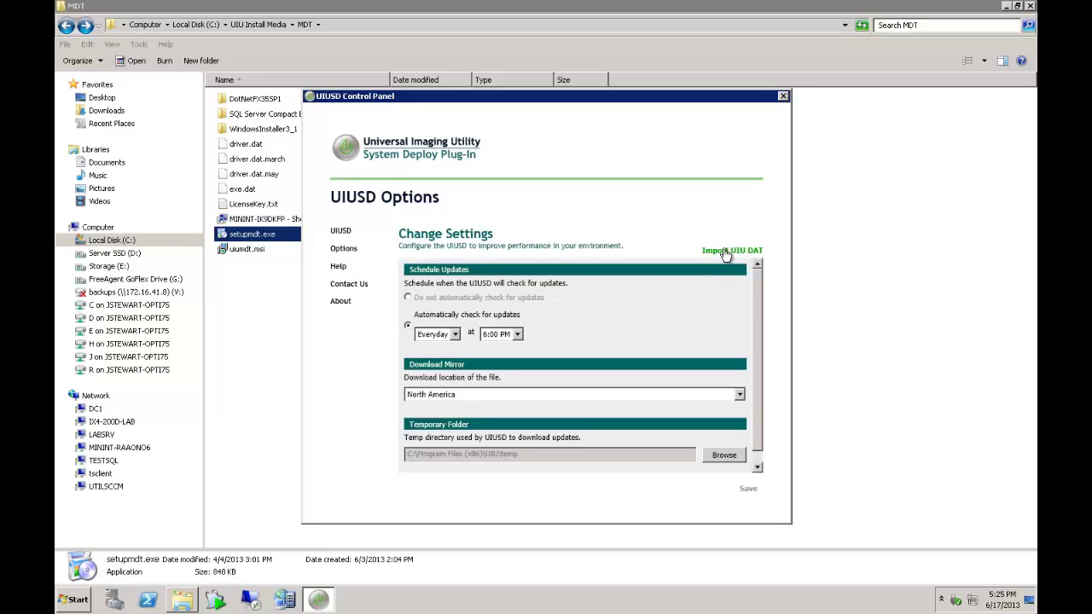
{"action": "left_click", "coordinate": [723, 250]}
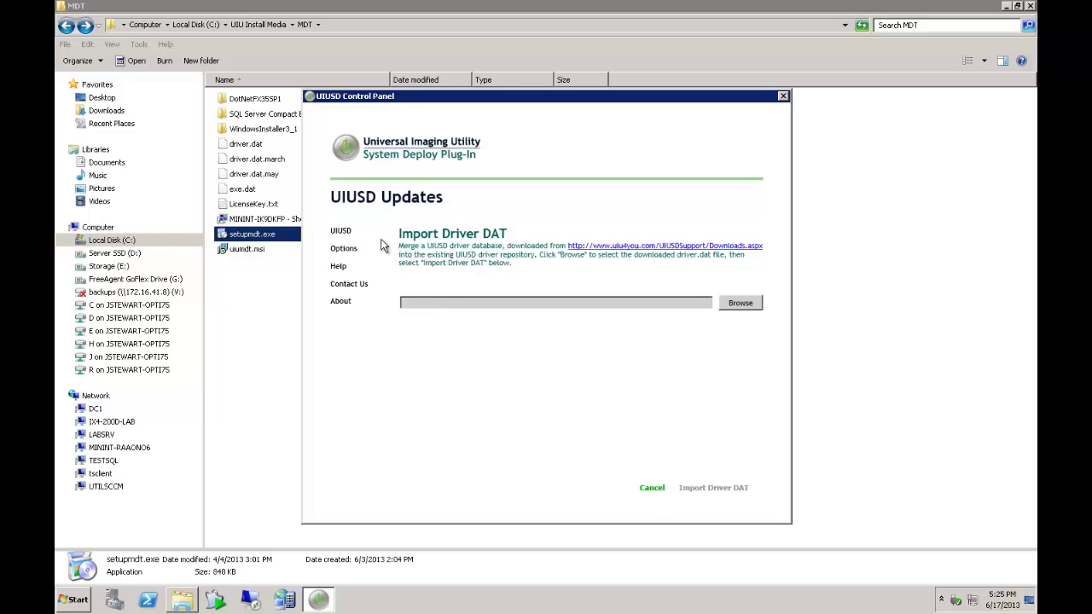
{"action": "key", "text": "alt+F4"}
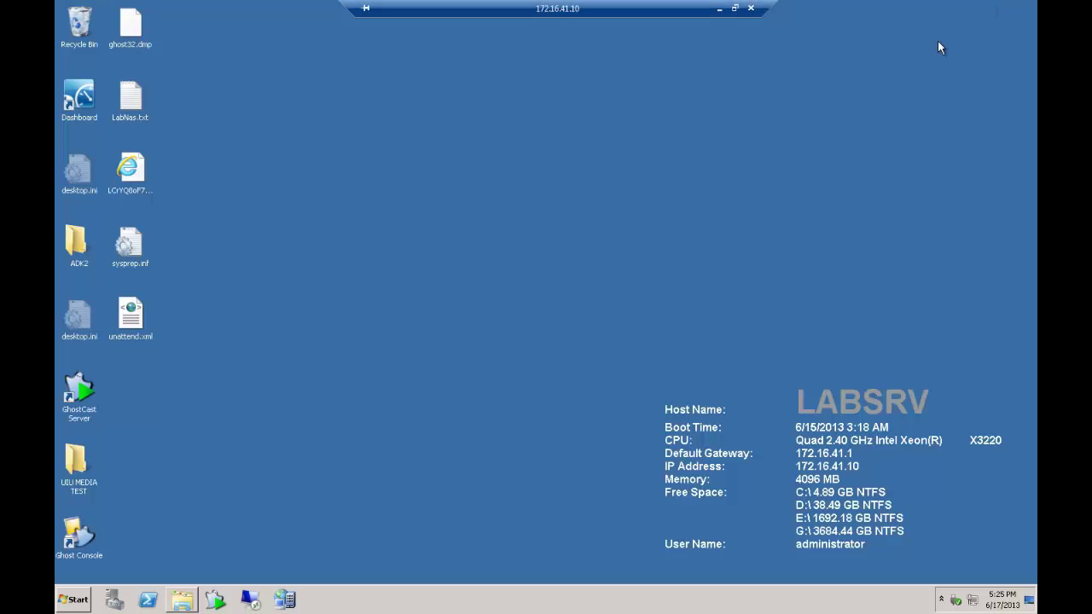
{"action": "left_click", "coordinate": [1004, 6]}
{"action": "left_click", "coordinate": [73, 599]}
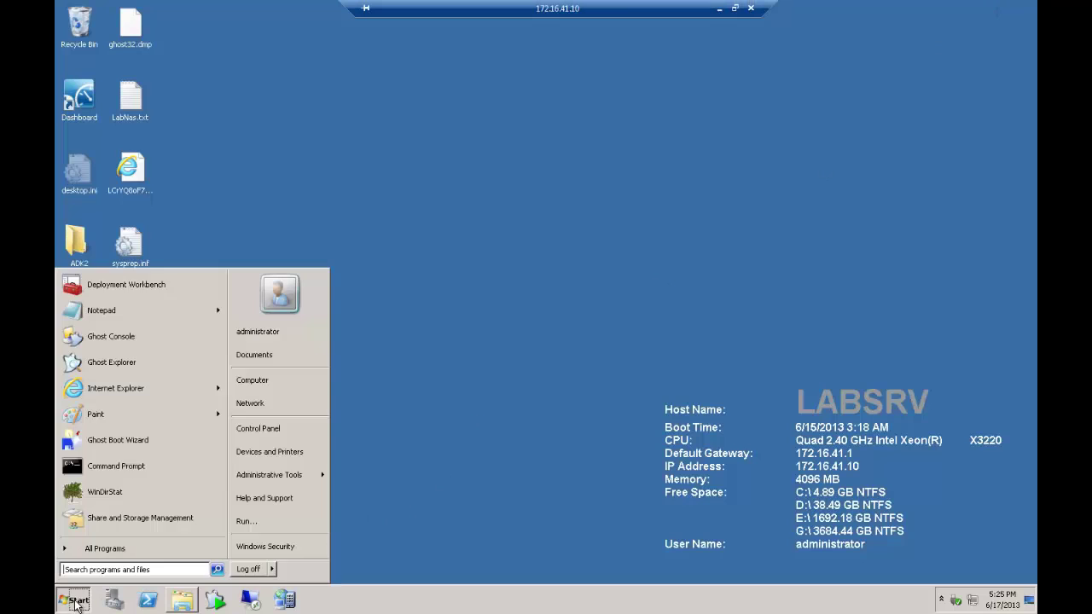
- Launch Deployment Workbench, then browse C:\Program Files (x86)\UIU\data and return to the UIU folder
{"action": "left_click", "coordinate": [144, 284]}
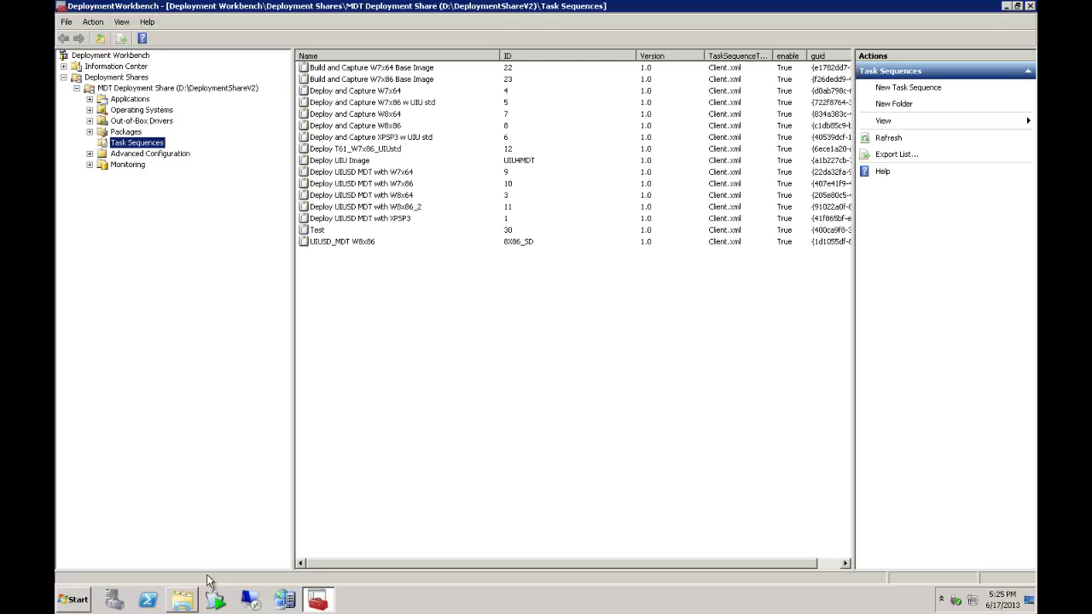
{"action": "left_click", "coordinate": [182, 600]}
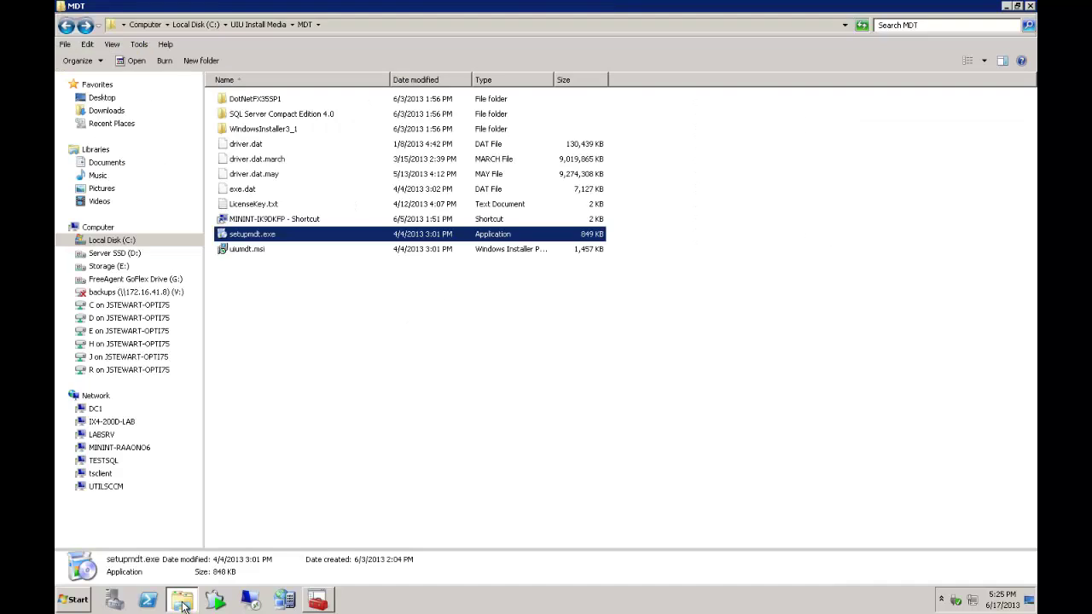
{"action": "left_click", "coordinate": [111, 241]}
{"action": "double_click", "coordinate": [266, 206]}
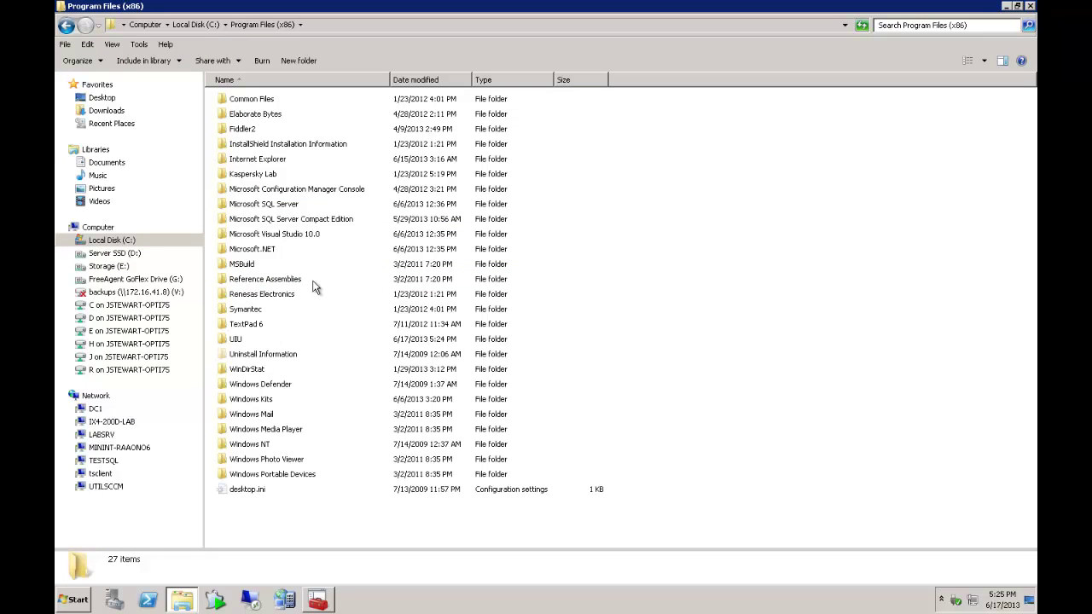
{"action": "double_click", "coordinate": [244, 341]}
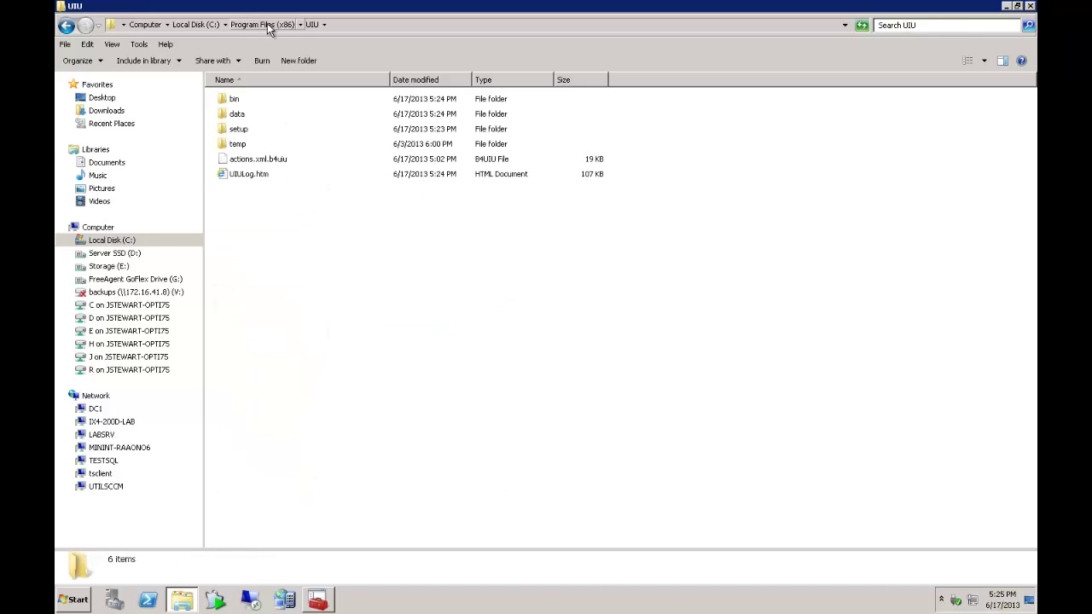
{"action": "double_click", "coordinate": [237, 115]}
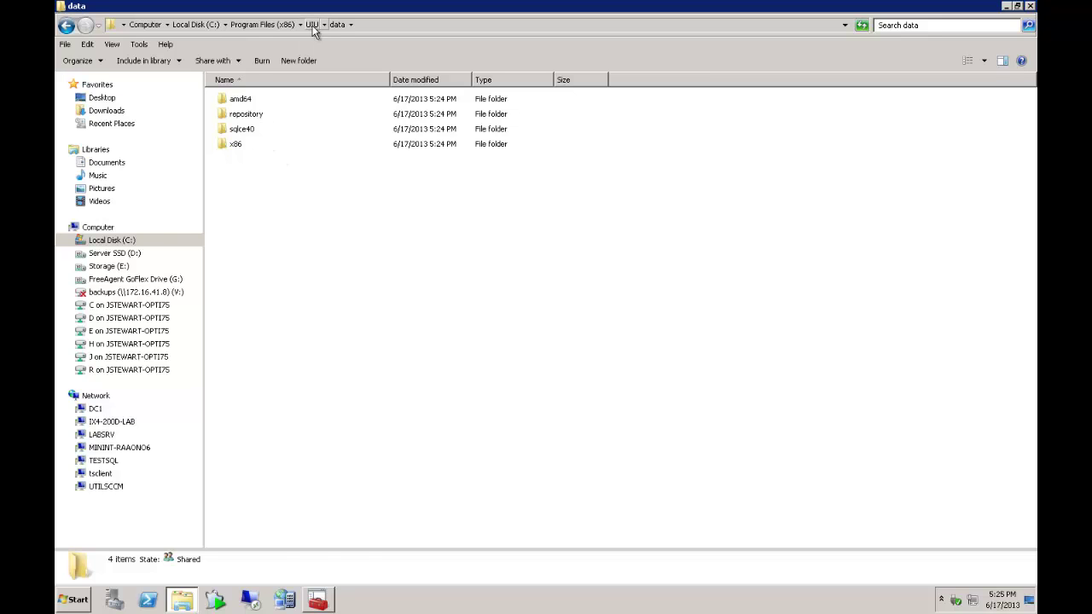
{"action": "left_click", "coordinate": [312, 24]}
- Open the data folder's sharing properties and select its uiu_repo network path
{"action": "right_click", "coordinate": [245, 115]}
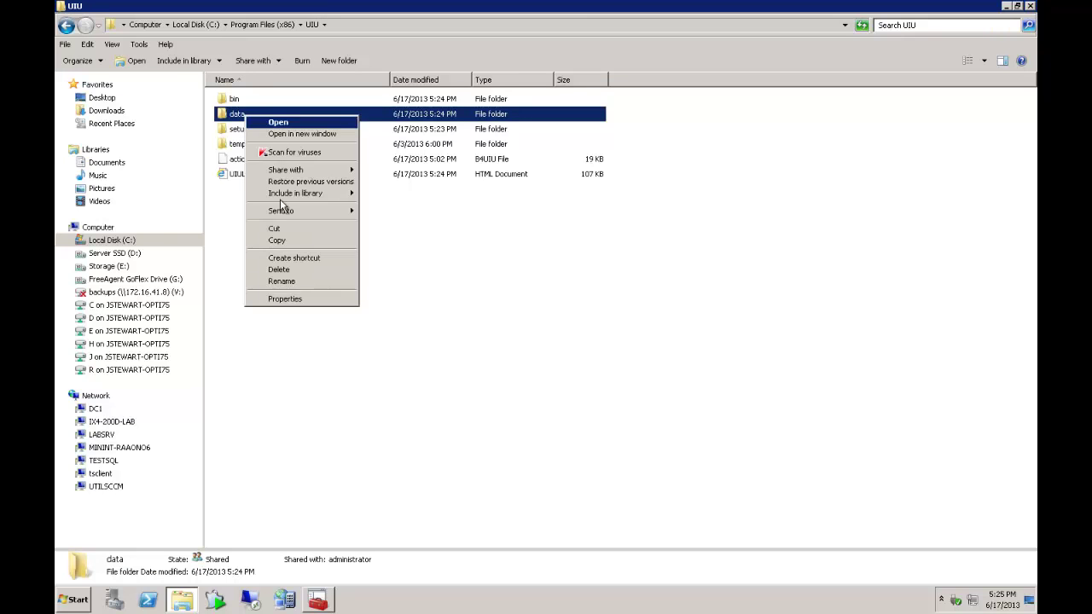
{"action": "left_click", "coordinate": [285, 299]}
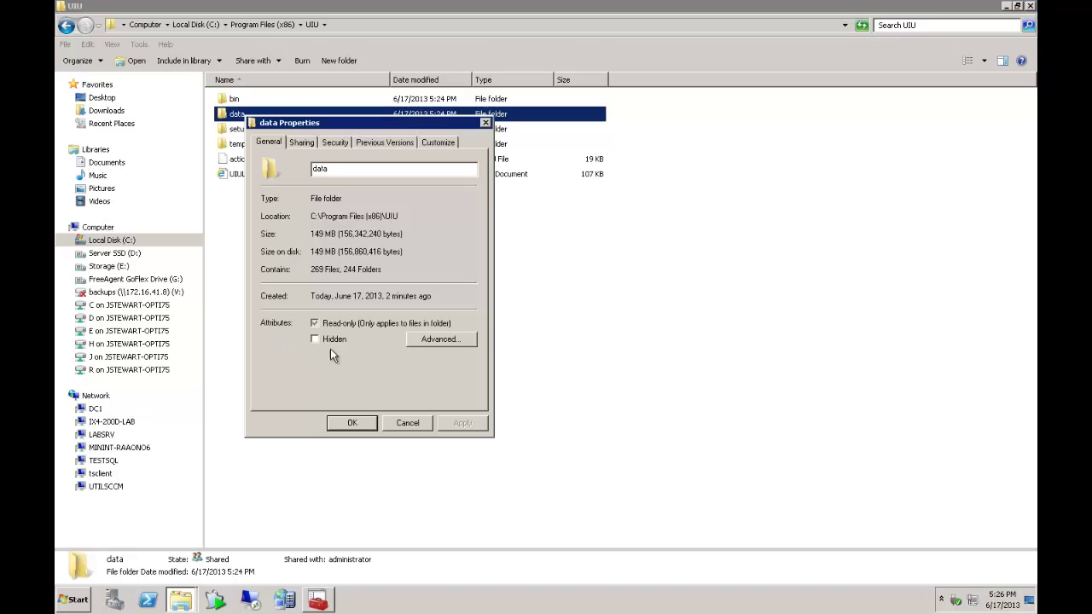
{"action": "left_click", "coordinate": [302, 142]}
{"action": "mouse_move", "coordinate": [339, 217]}
{"action": "left_mouse_down"}
{"action": "mouse_move", "coordinate": [282, 214]}
{"action": "mouse_move", "coordinate": [273, 232]}
{"action": "mouse_move", "coordinate": [337, 233]}
{"action": "left_mouse_up"}
{"action": "left_click", "coordinate": [300, 219]}
- Confirm Everyone may read uiu_repo, then close all dialogs and Explorer unchanged
{"action": "left_click", "coordinate": [317, 304]}
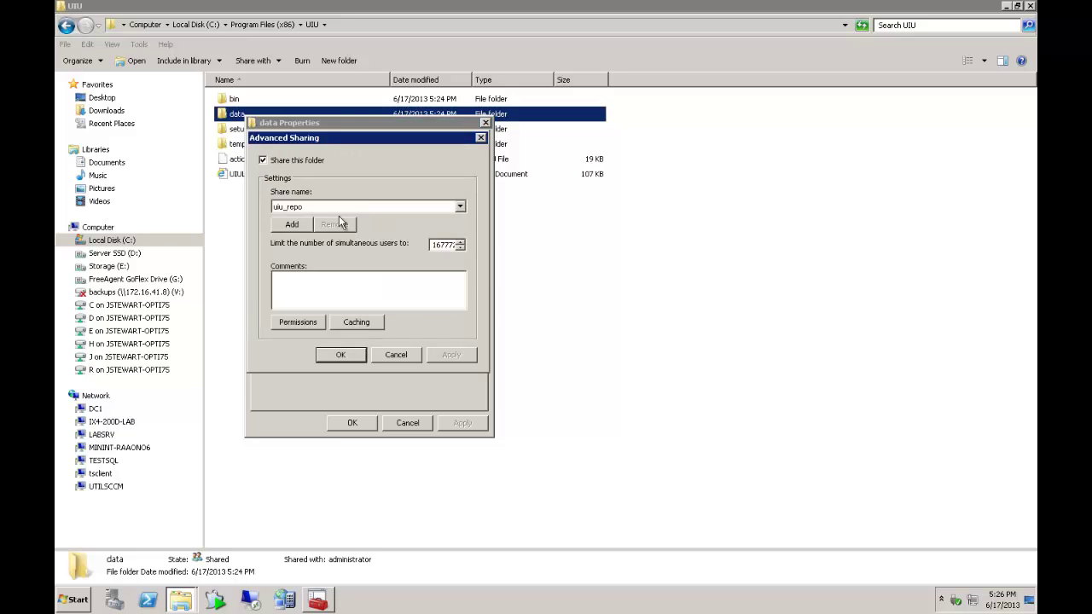
{"action": "left_click", "coordinate": [303, 321]}
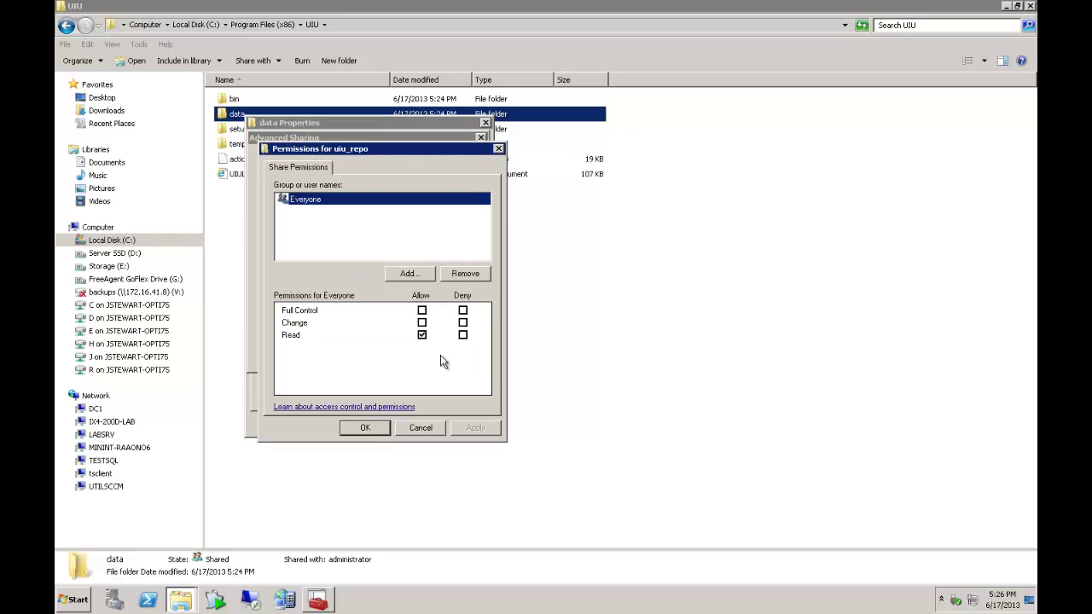
{"action": "left_click", "coordinate": [427, 427]}
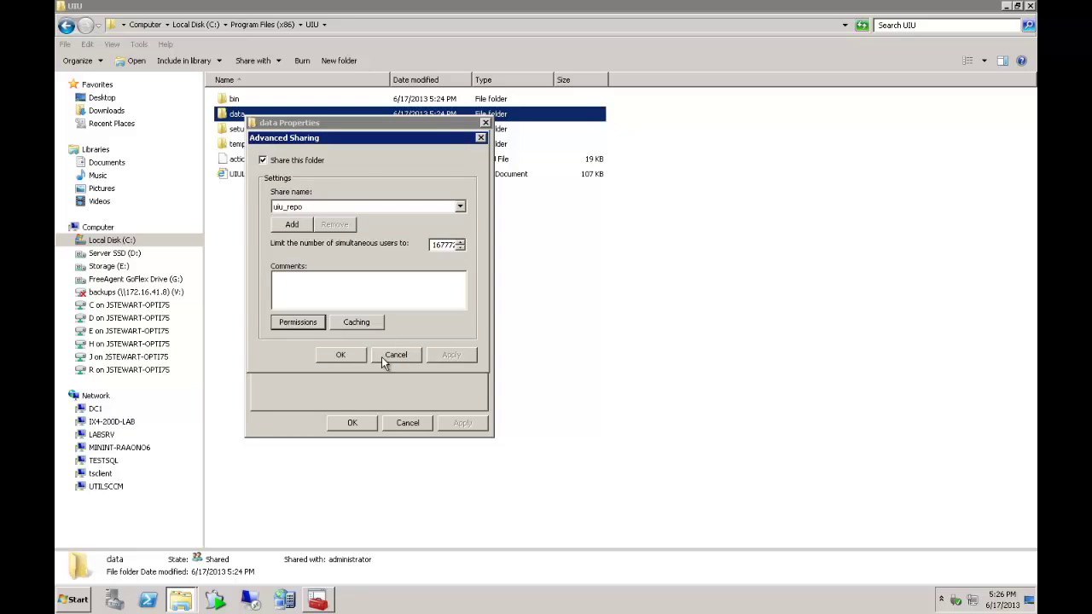
{"action": "left_click", "coordinate": [348, 354]}
{"action": "left_click", "coordinate": [363, 424]}
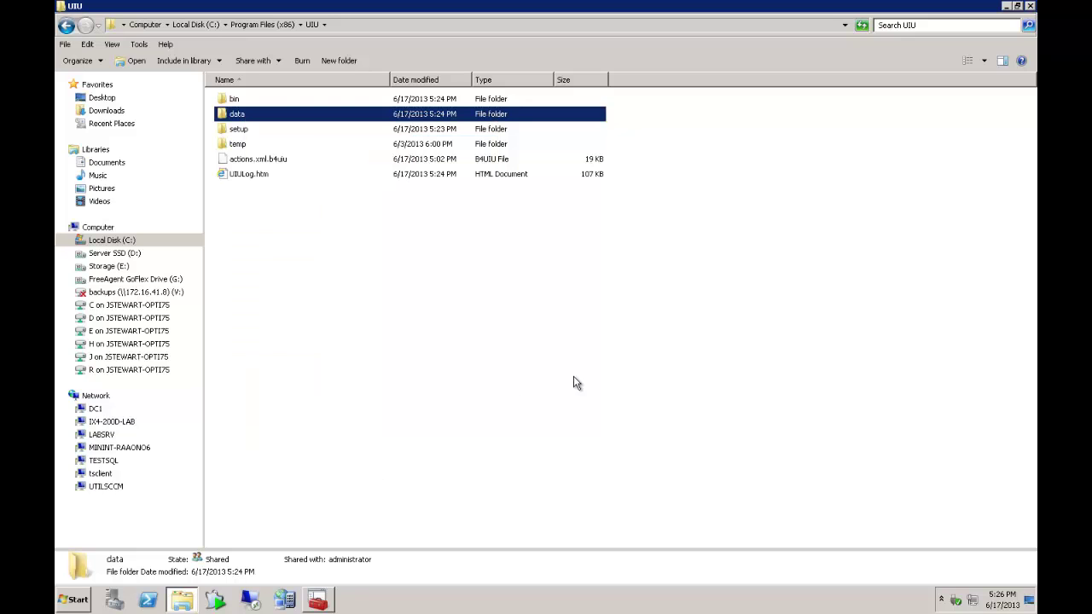
{"action": "left_click", "coordinate": [1029, 6]}
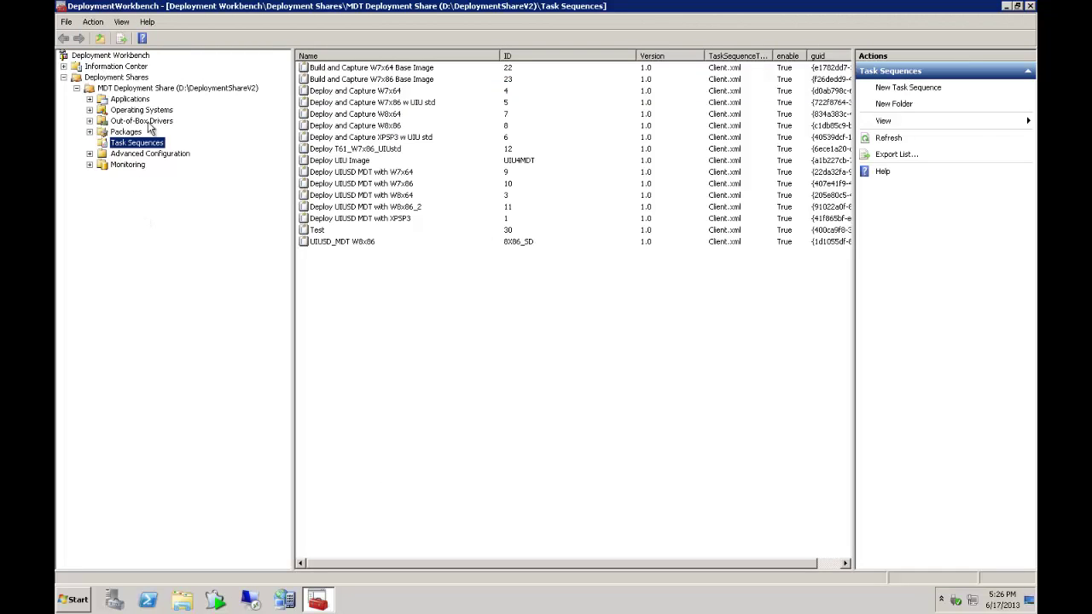
- Show the Task Sequence steps in the Deploy UIUSD MDT with W7x86 properties
{"action": "right_click", "coordinate": [388, 187]}
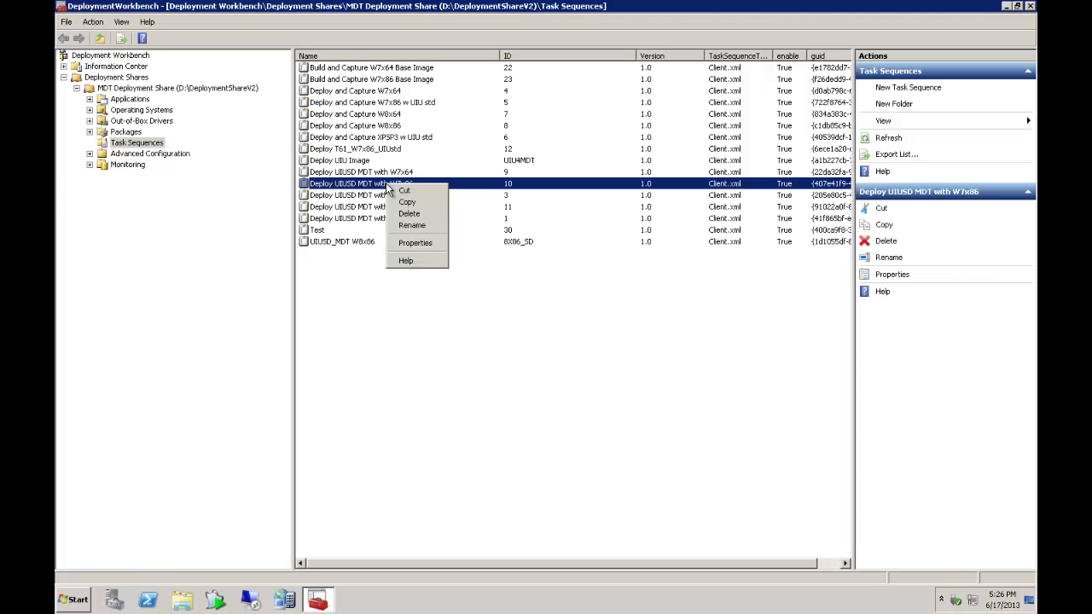
{"action": "left_click", "coordinate": [413, 243]}
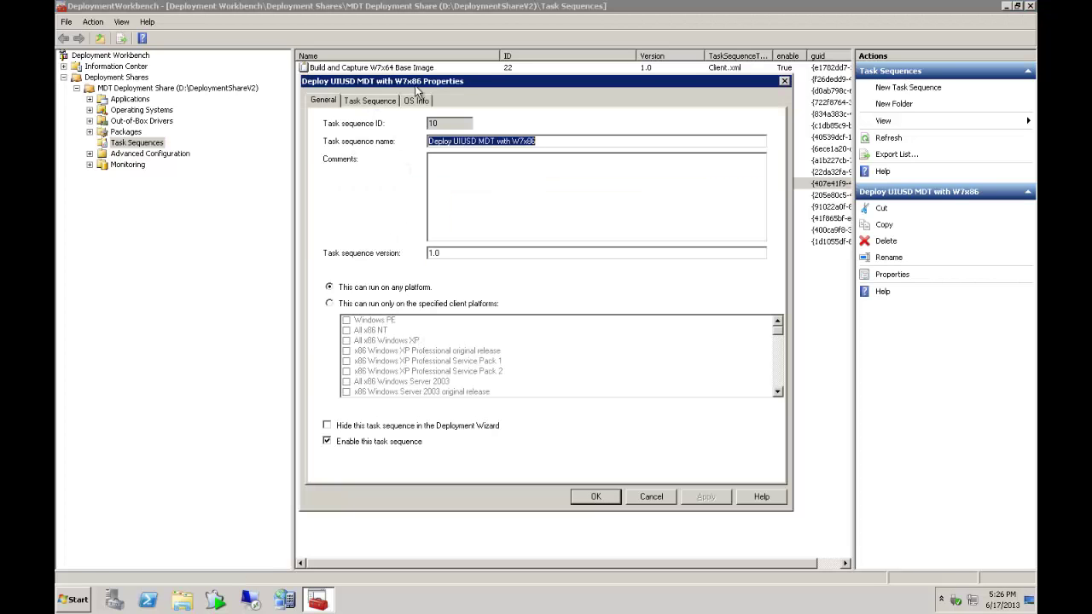
{"action": "left_click_drag", "start_coordinate": [422, 87], "coordinate": [458, 99]}
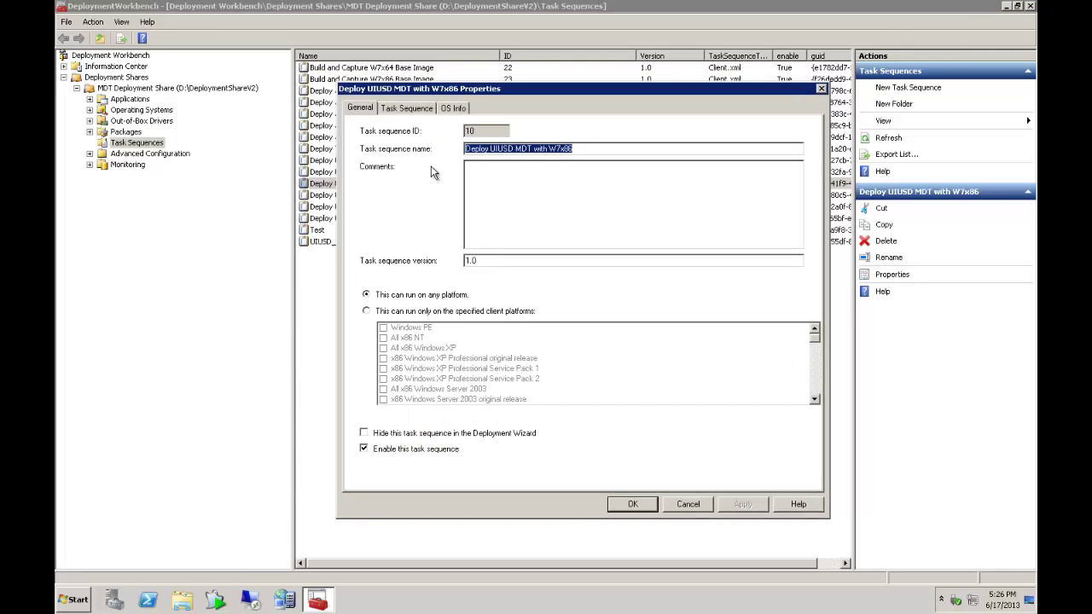
{"action": "left_click", "coordinate": [401, 109]}
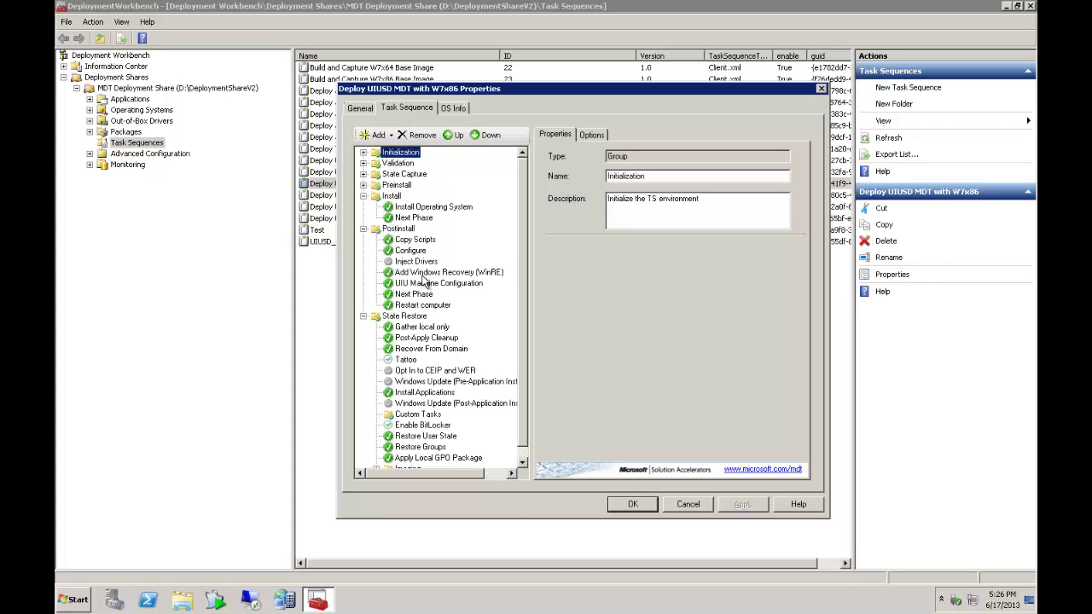
- Pick Inject Drivers under Postinstall as insertion point and open the Add step list
{"action": "left_click", "coordinate": [406, 229]}
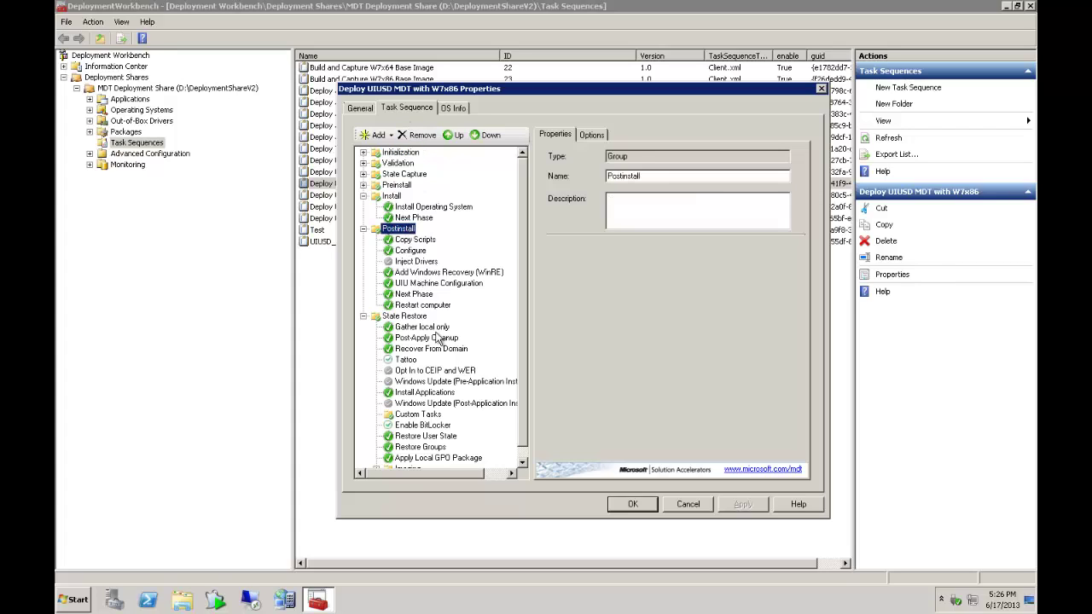
{"action": "left_click", "coordinate": [418, 262]}
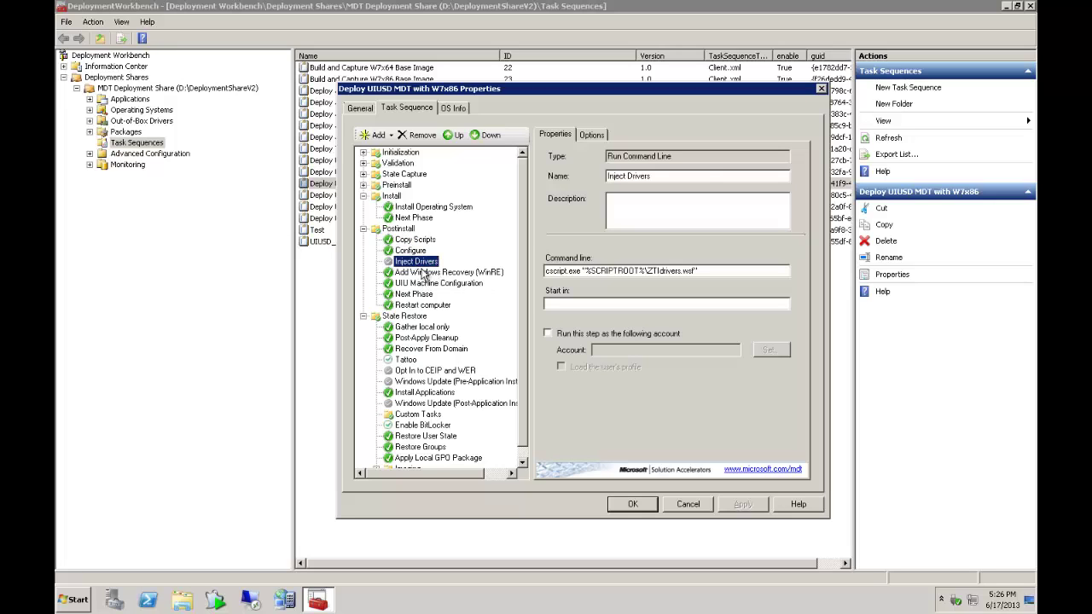
{"action": "left_click", "coordinate": [424, 273]}
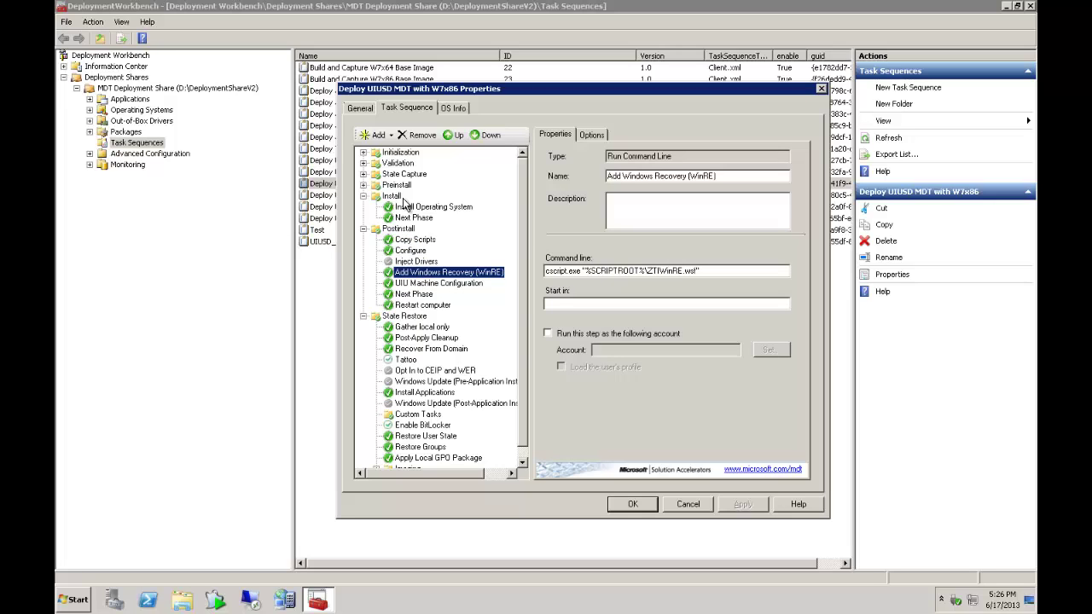
{"action": "left_click", "coordinate": [421, 264]}
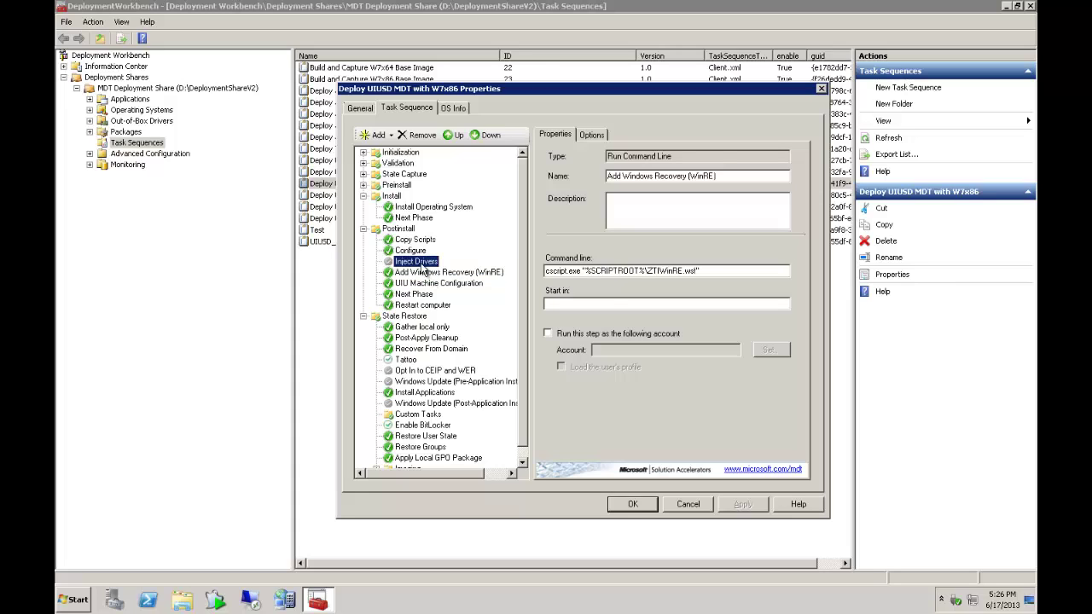
{"action": "left_click", "coordinate": [375, 134]}
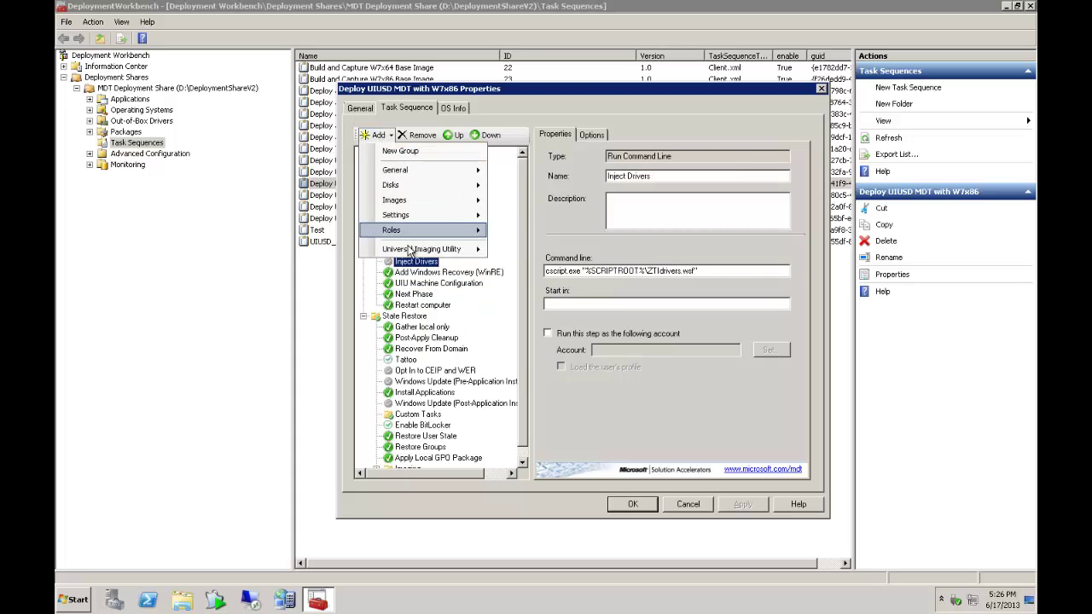
- Add a UIU Machine Configuration step with repository path \\labsrv\uiu_repo
{"action": "mouse_move", "coordinate": [452, 249]}
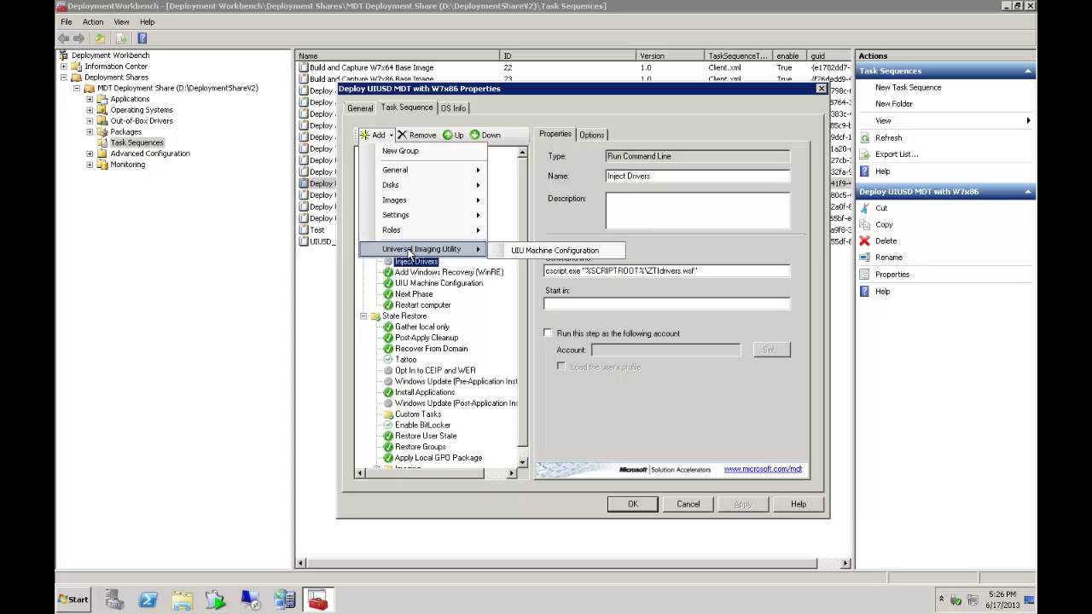
{"action": "left_click", "coordinate": [521, 250]}
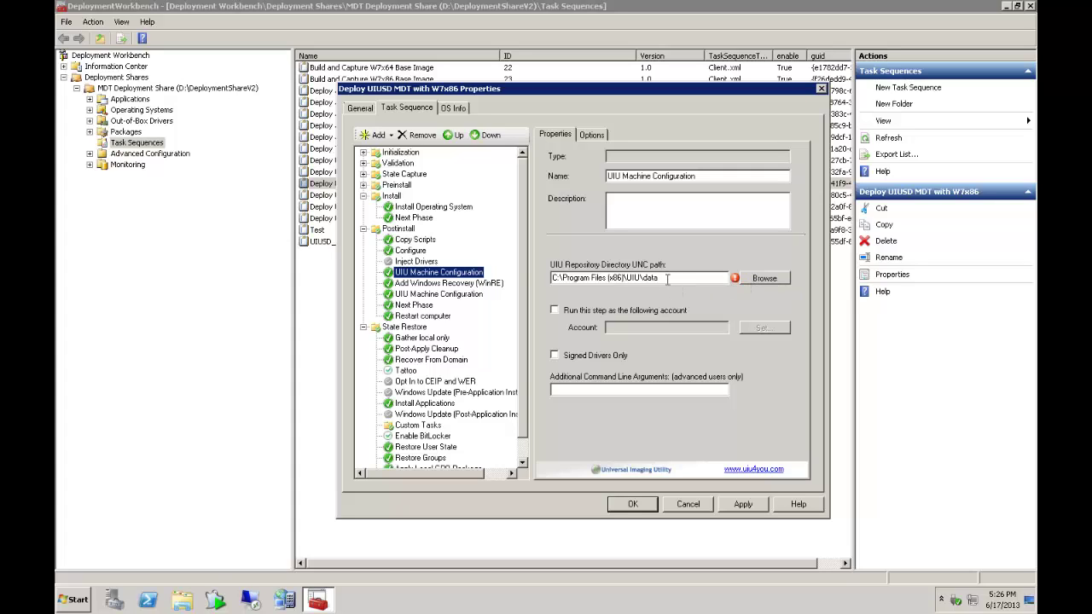
{"action": "left_click_drag", "start_coordinate": [667, 279], "coordinate": [547, 290]}
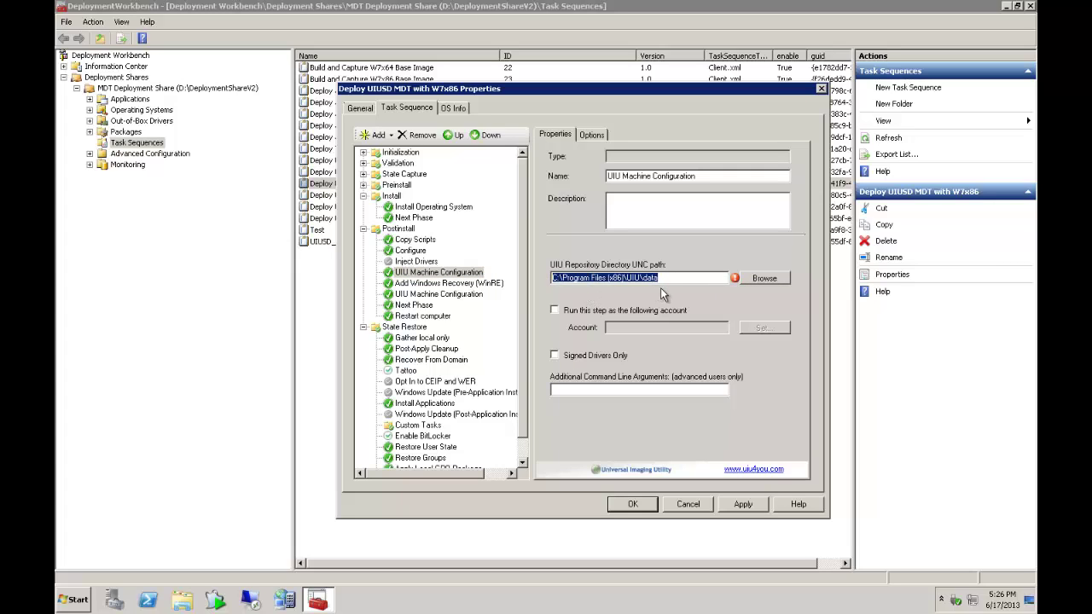
{"action": "type", "text": "\\\\"}
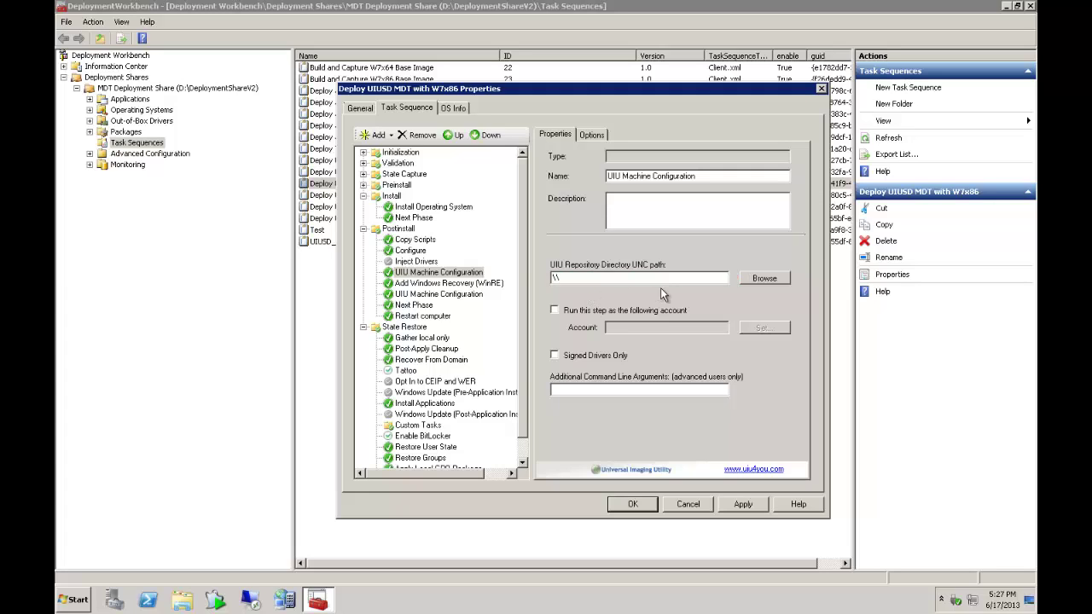
{"action": "type", "text": "labsrv\\uiu_repo"}
- Require signed drivers only, leaving run-as-another-account off, then apply and save the task sequence
{"action": "left_click", "coordinate": [599, 311]}
{"action": "left_click", "coordinate": [580, 314]}
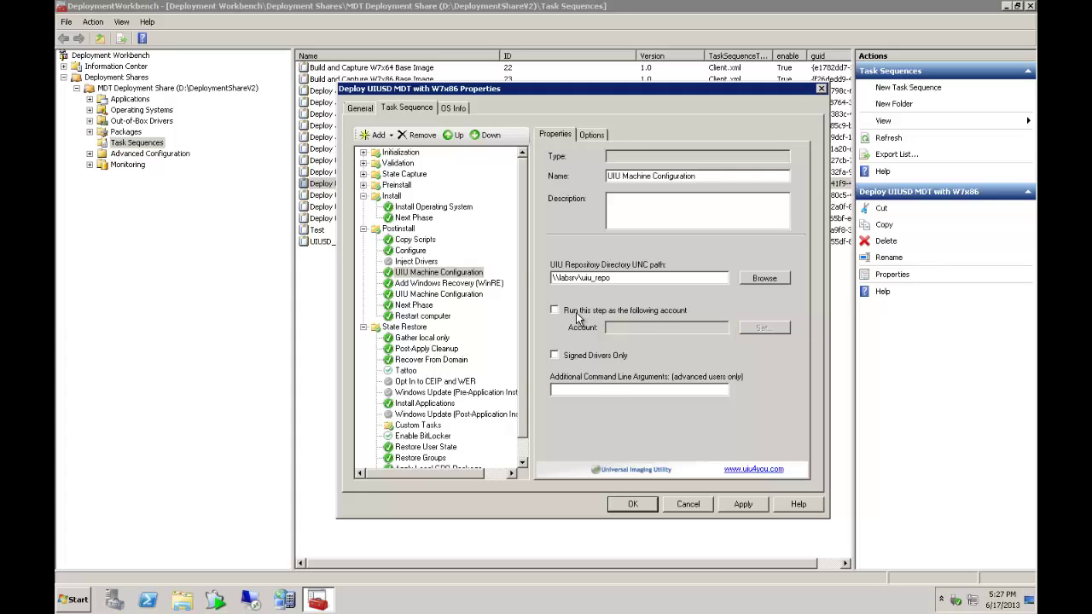
{"action": "left_click", "coordinate": [588, 355]}
{"action": "left_click", "coordinate": [593, 135]}
{"action": "left_click", "coordinate": [556, 134]}
{"action": "left_click", "coordinate": [742, 504]}
{"action": "left_click", "coordinate": [632, 504]}
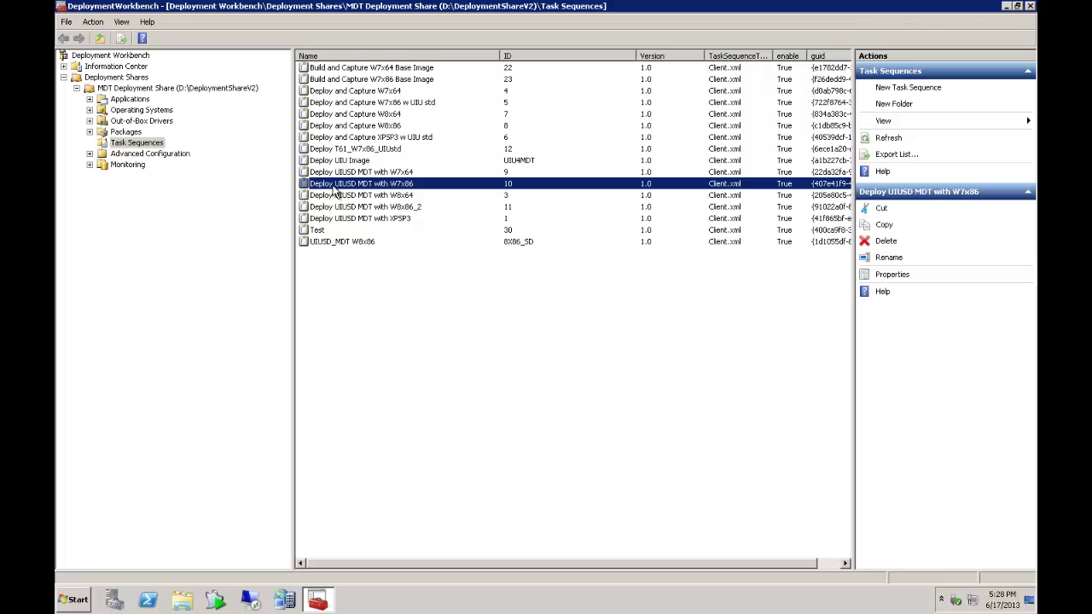
{"action": "left_click", "coordinate": [180, 88]}
{"action": "right_click", "coordinate": [180, 88]}
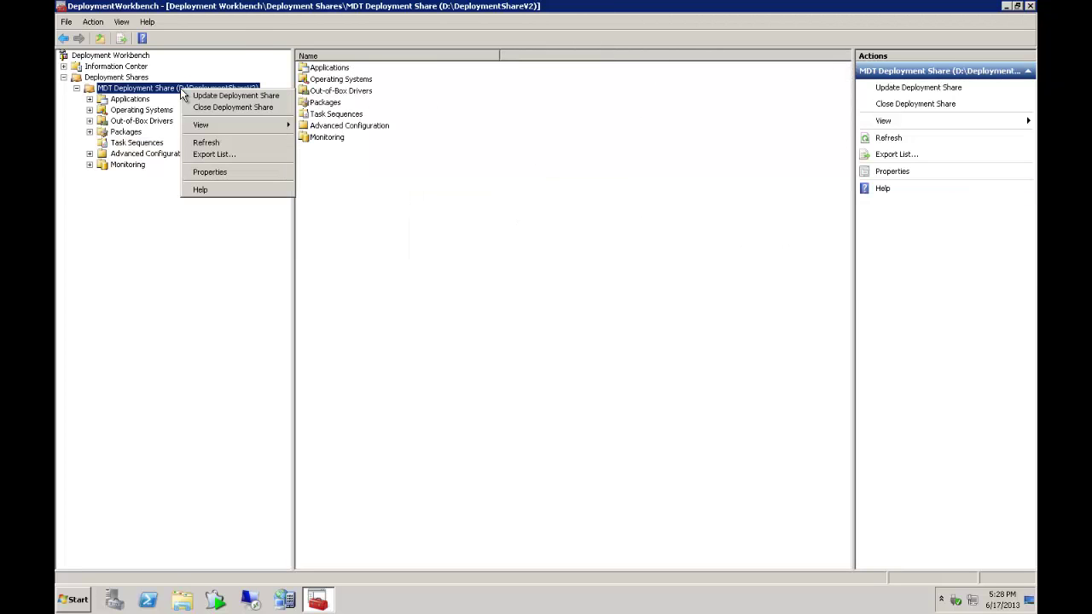
{"action": "left_click", "coordinate": [141, 145]}
{"action": "left_click", "coordinate": [362, 184]}
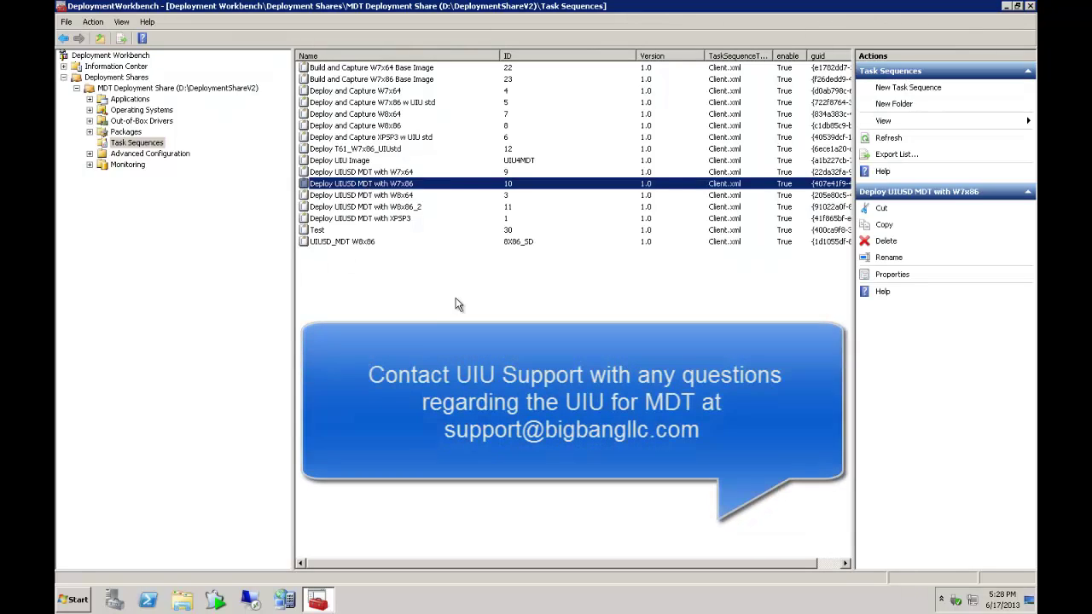